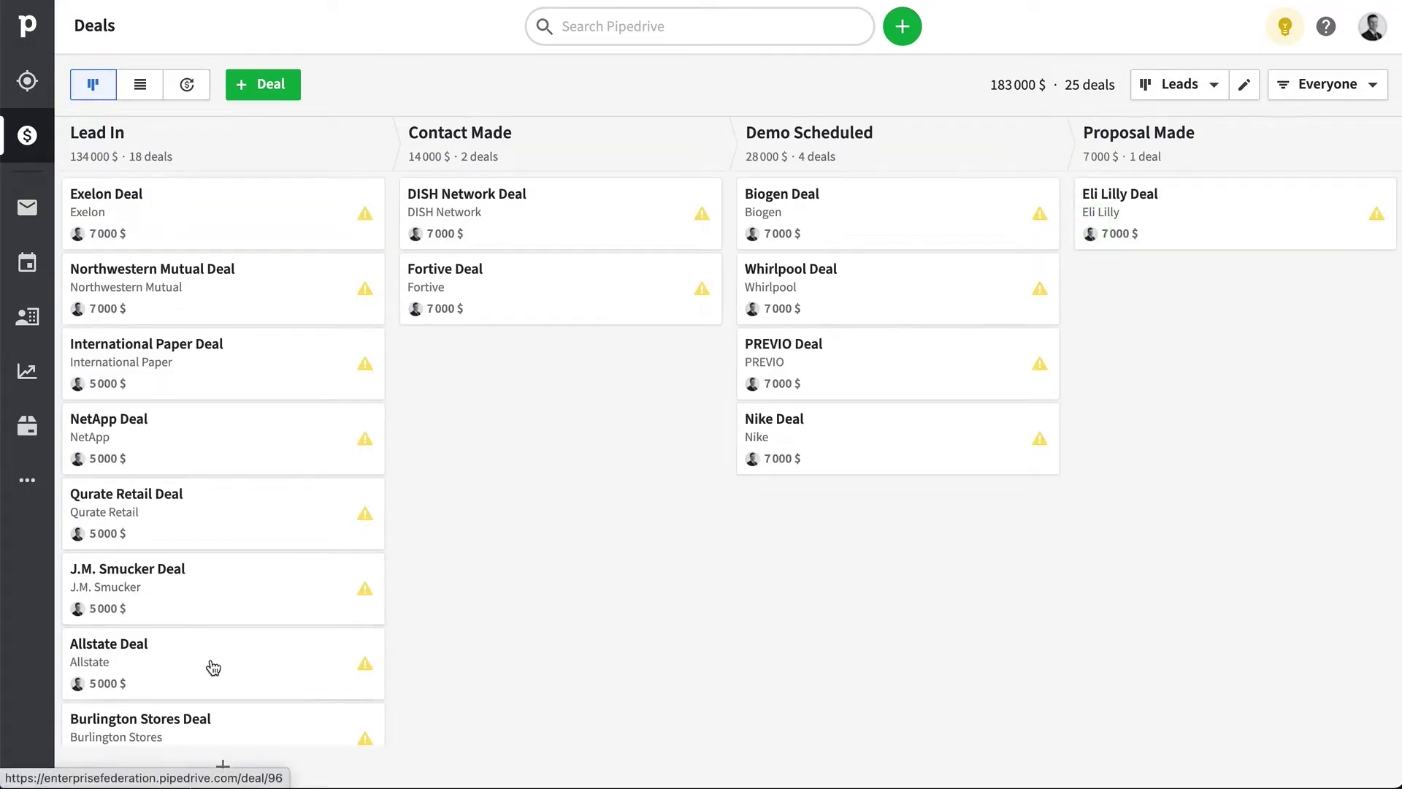
- Review all deals in the Lead In stage and look at the Deals started report in Insights
scroll(216, 708, down, 5)
scroll(217, 709, down, 6)
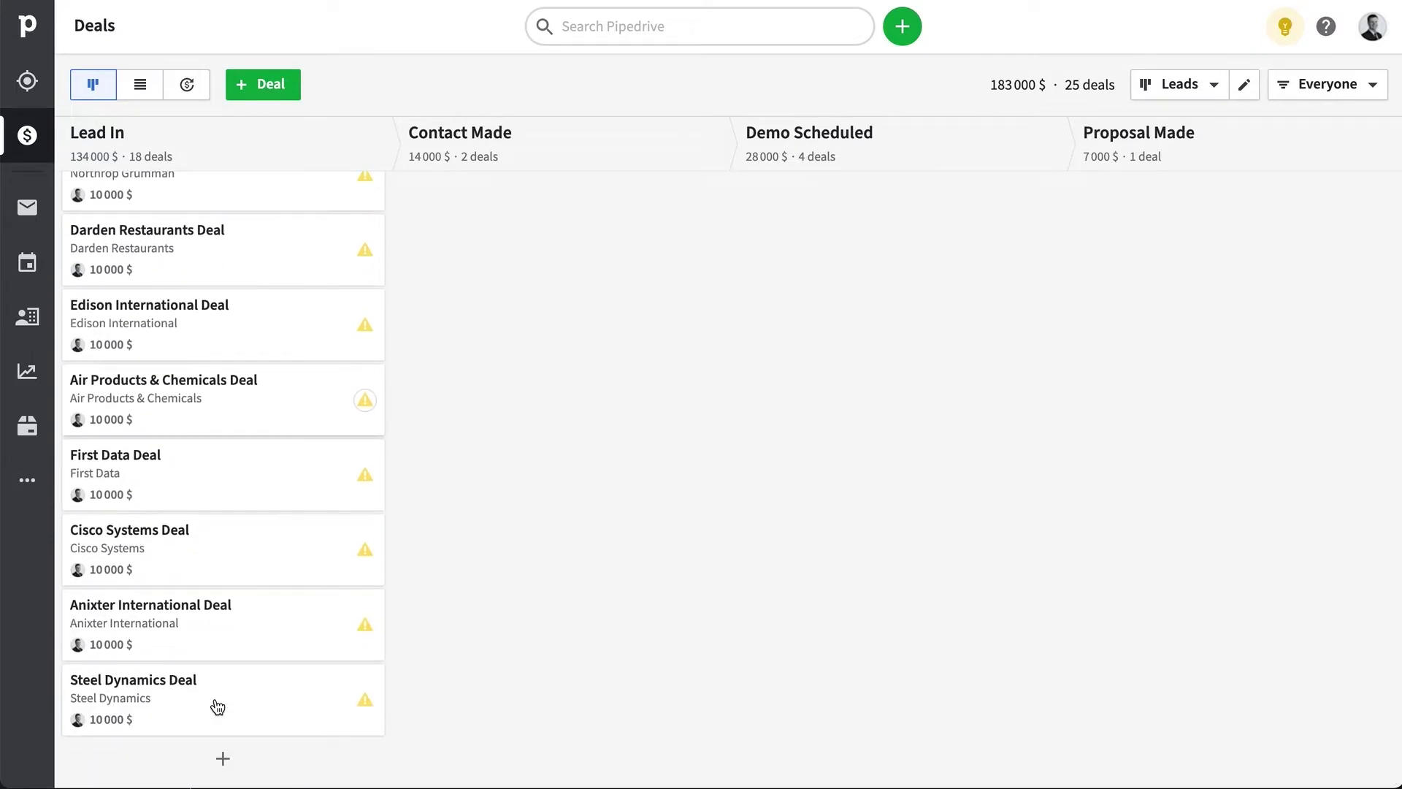
click(41, 381)
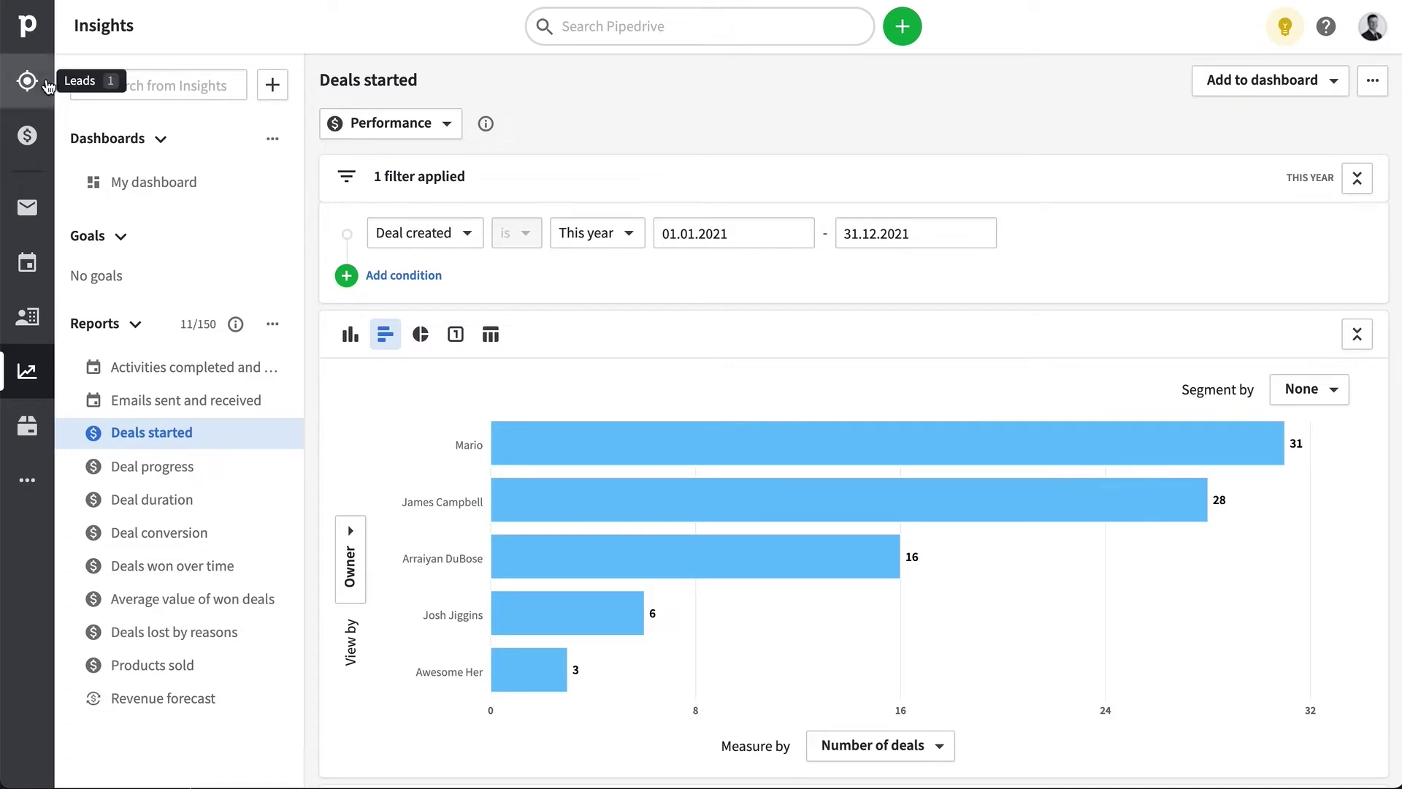
- Go to the Leads Inbox and look through the available lead sources for filtering
click(33, 101)
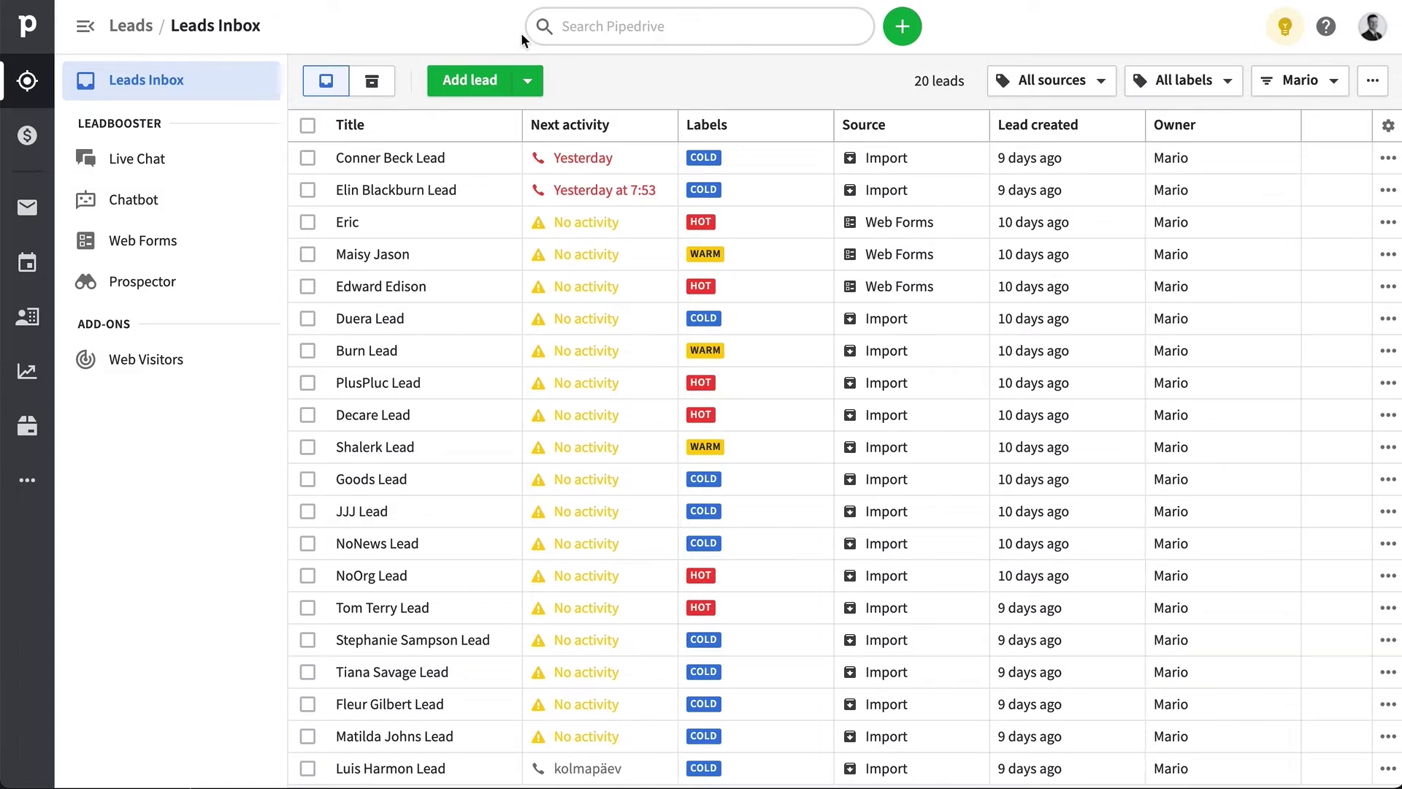
click(1052, 82)
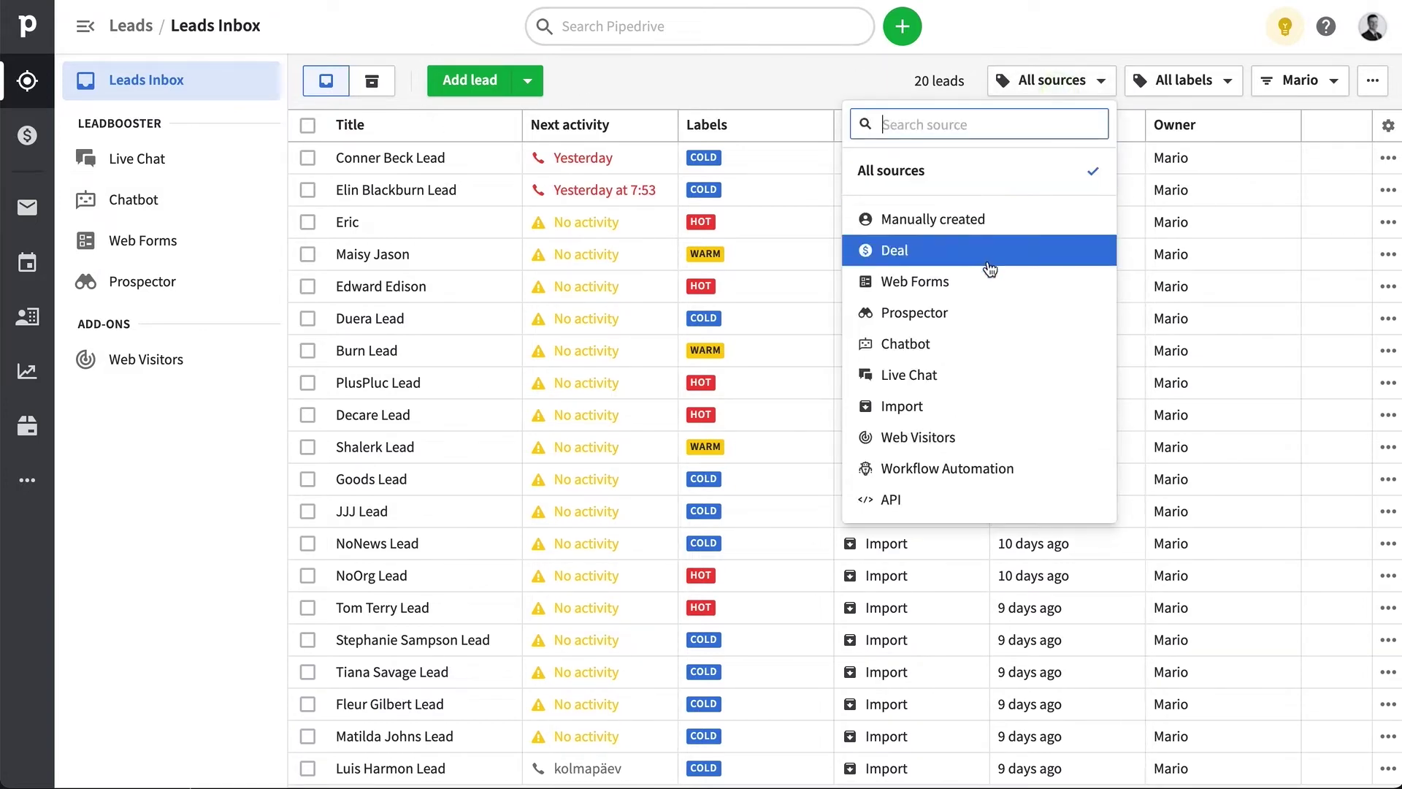
click(1050, 91)
- Start a lead import from a spreadsheet and upload the file Leads Inbox 1.xlsx
click(528, 81)
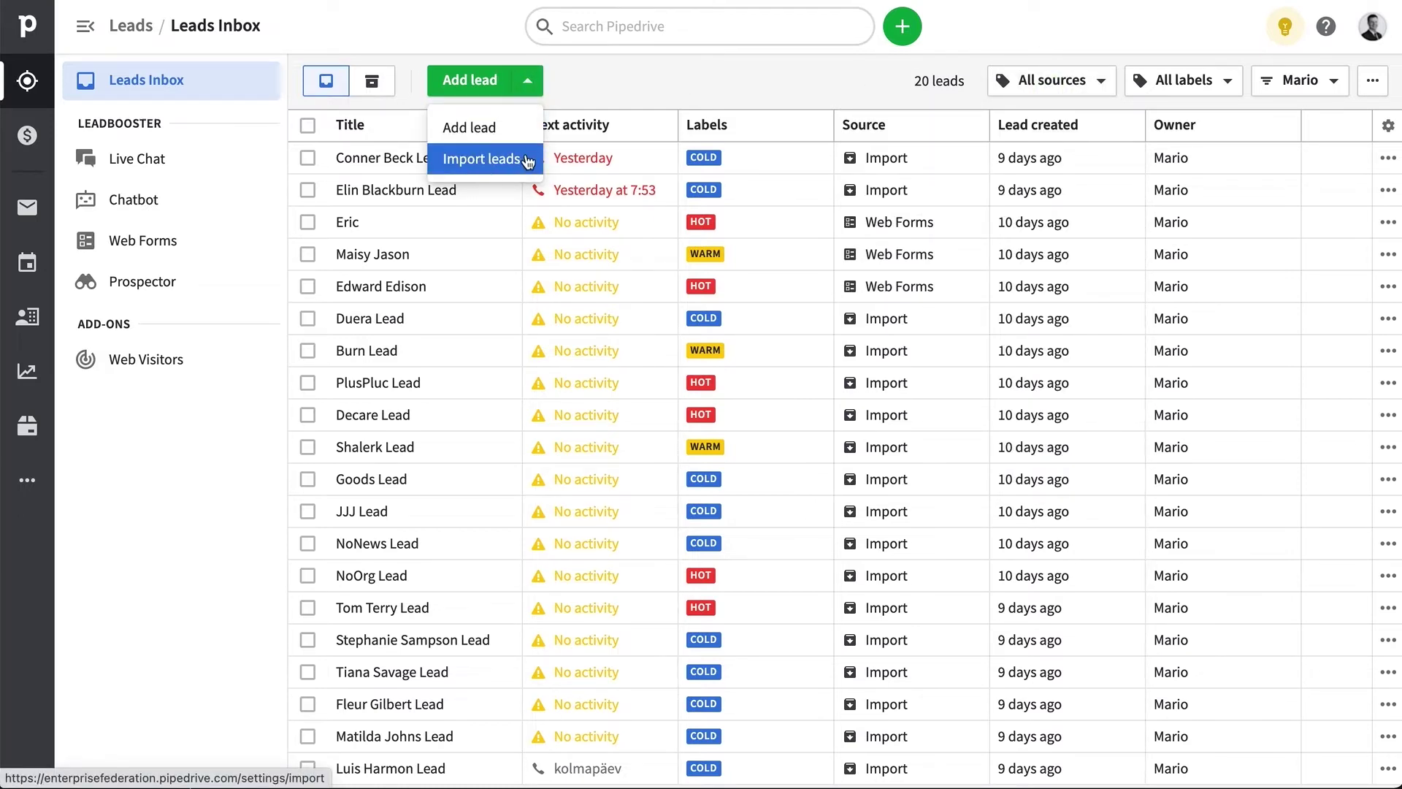
click(495, 160)
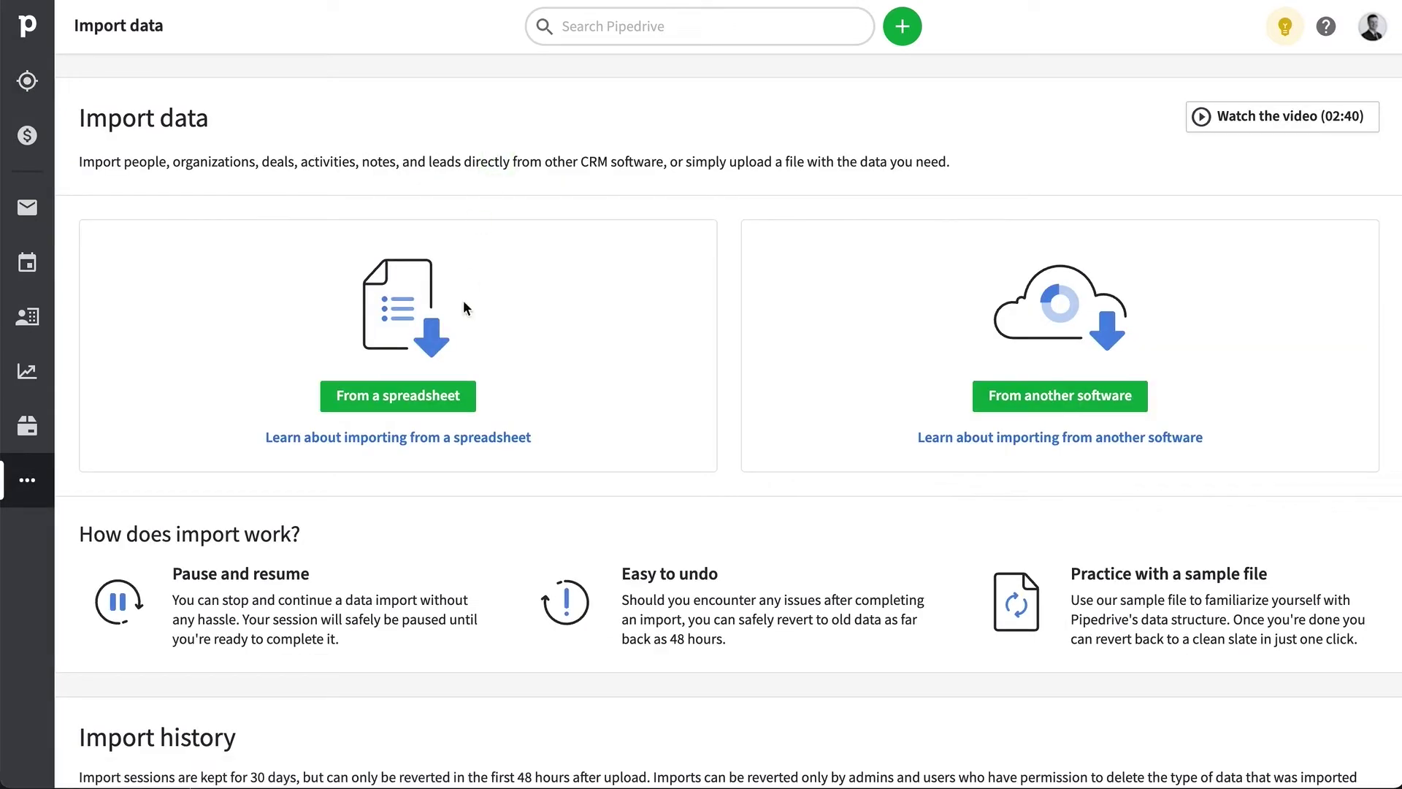
click(446, 396)
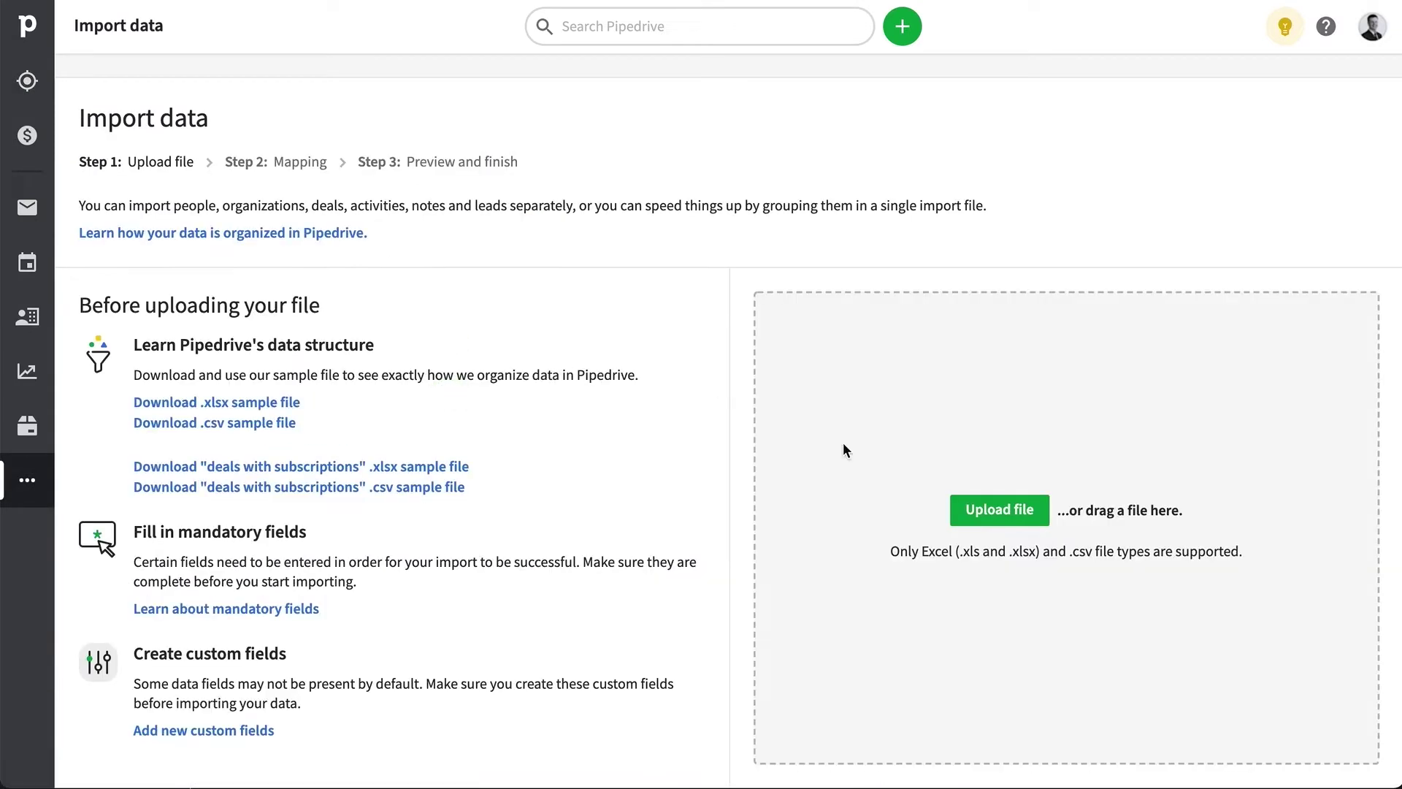
click(999, 510)
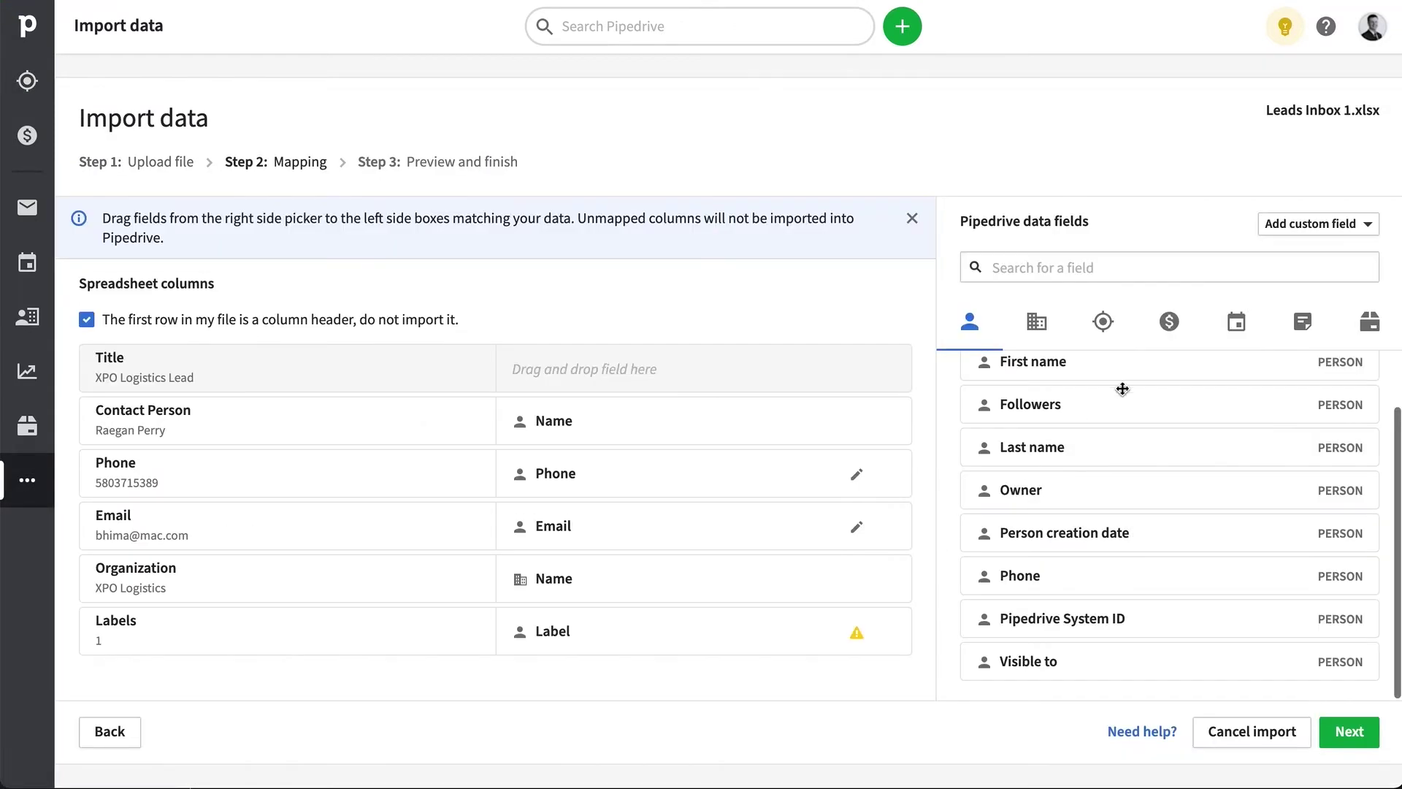
- Map the spreadsheet's Title column to the lead Title field and complete the import
click(1116, 346)
drag(1019, 438, 745, 387)
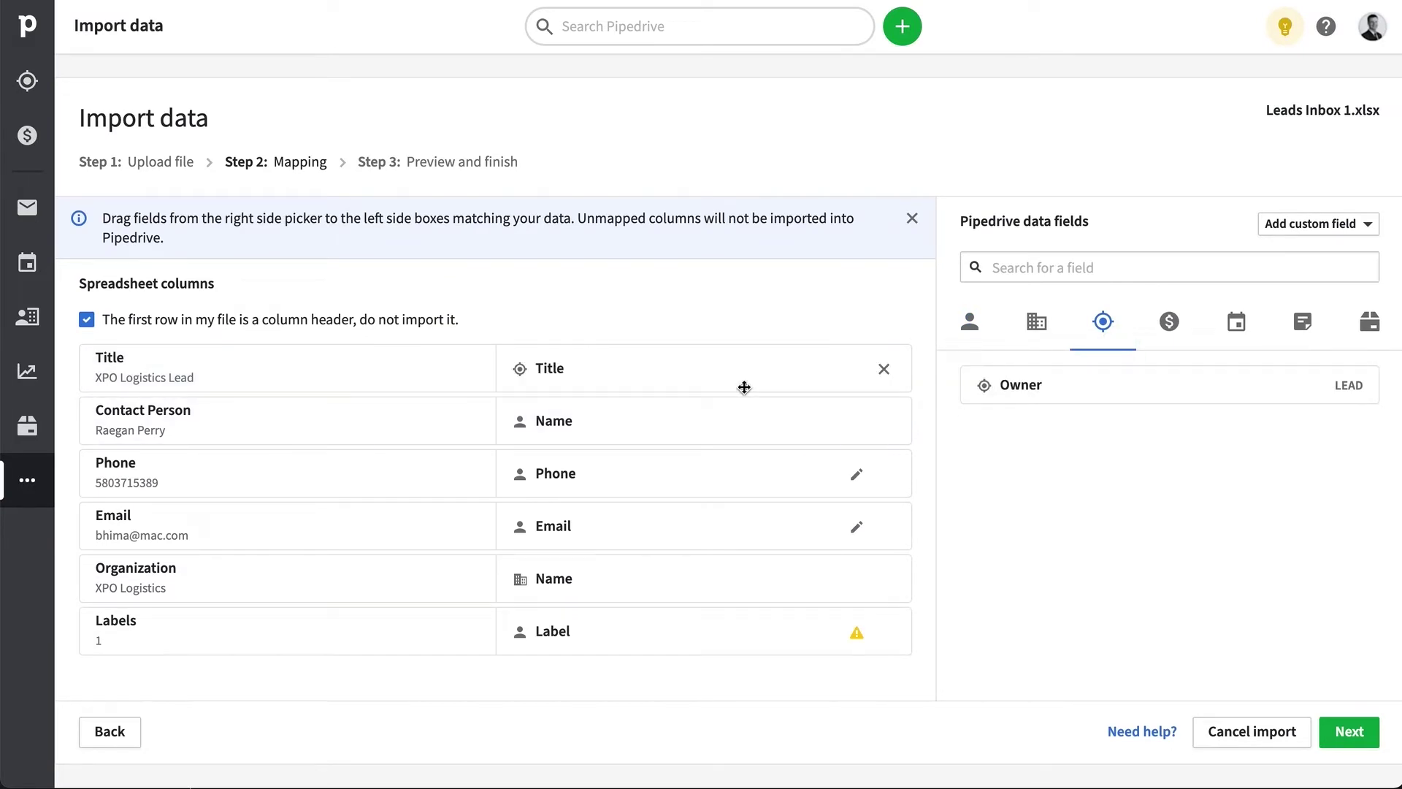
click(1350, 732)
scroll(1195, 570, down, 6)
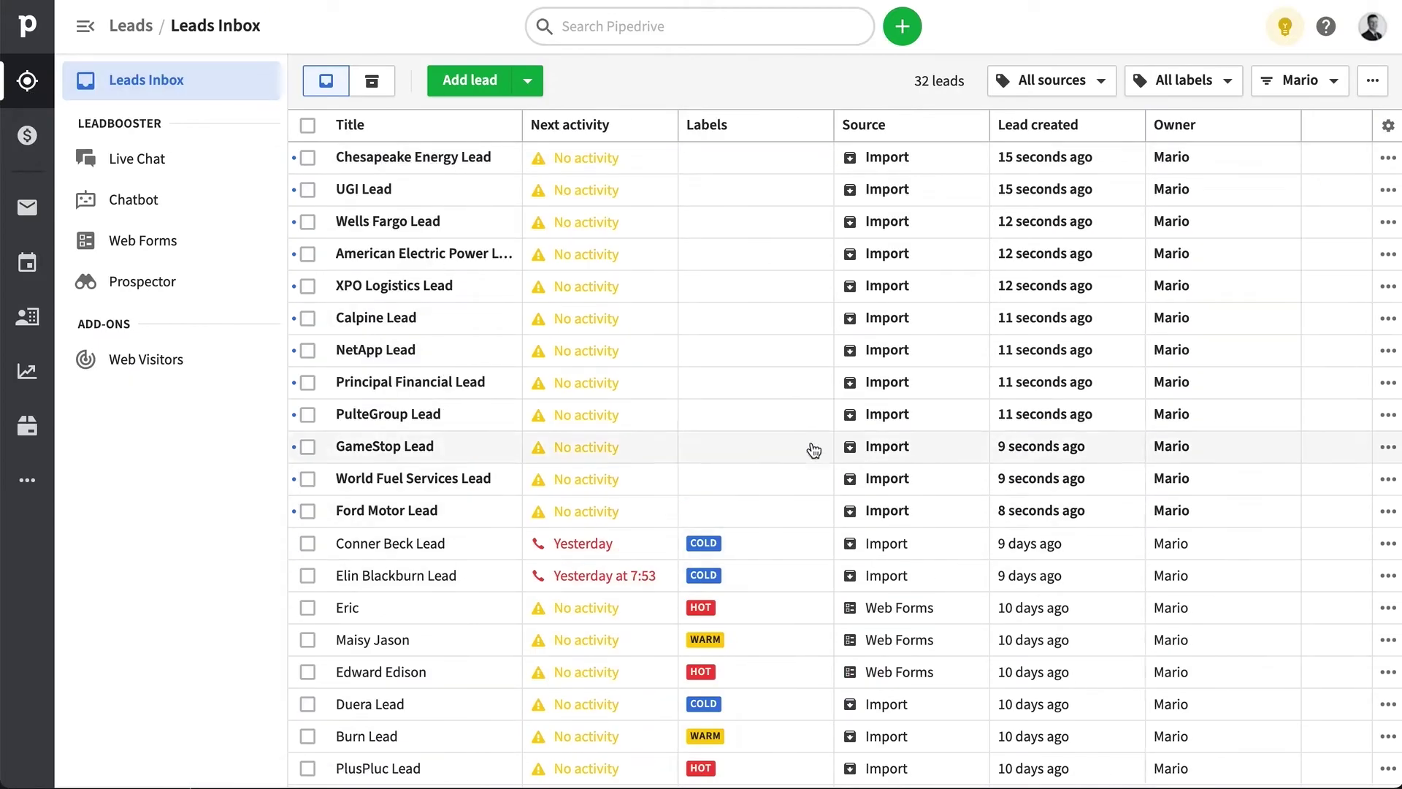
- Look through the owner, label and source filter options of the Leads Inbox
click(1304, 81)
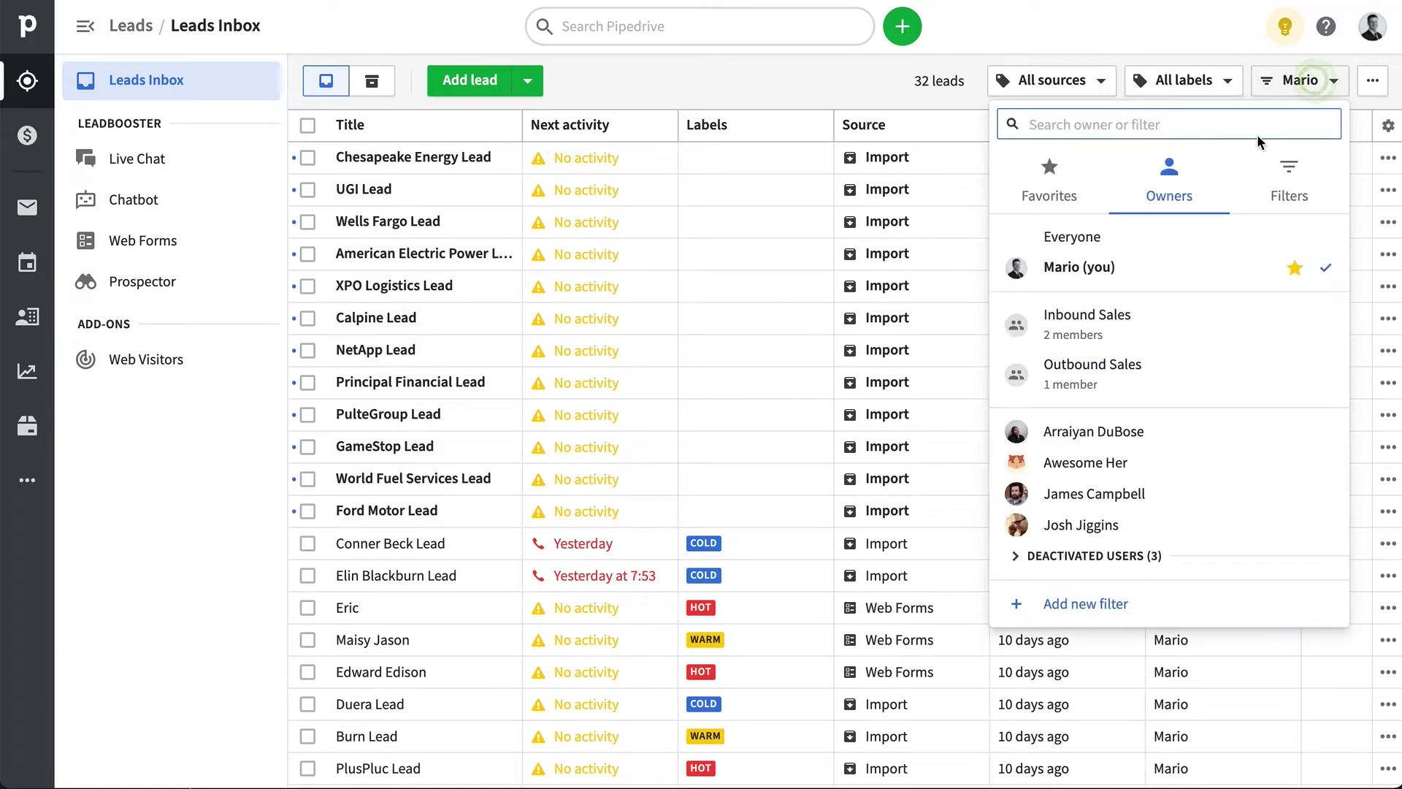
click(1191, 80)
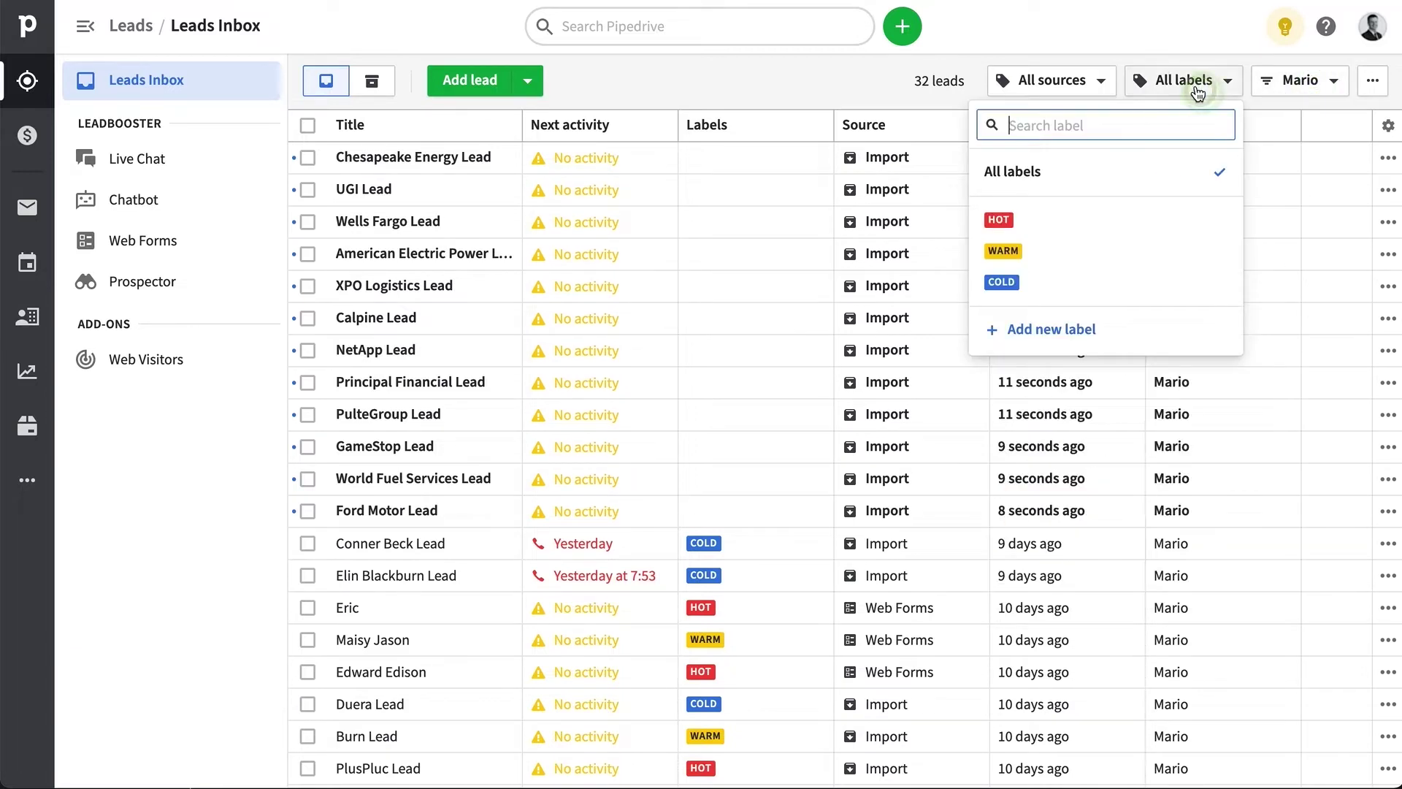
click(1089, 91)
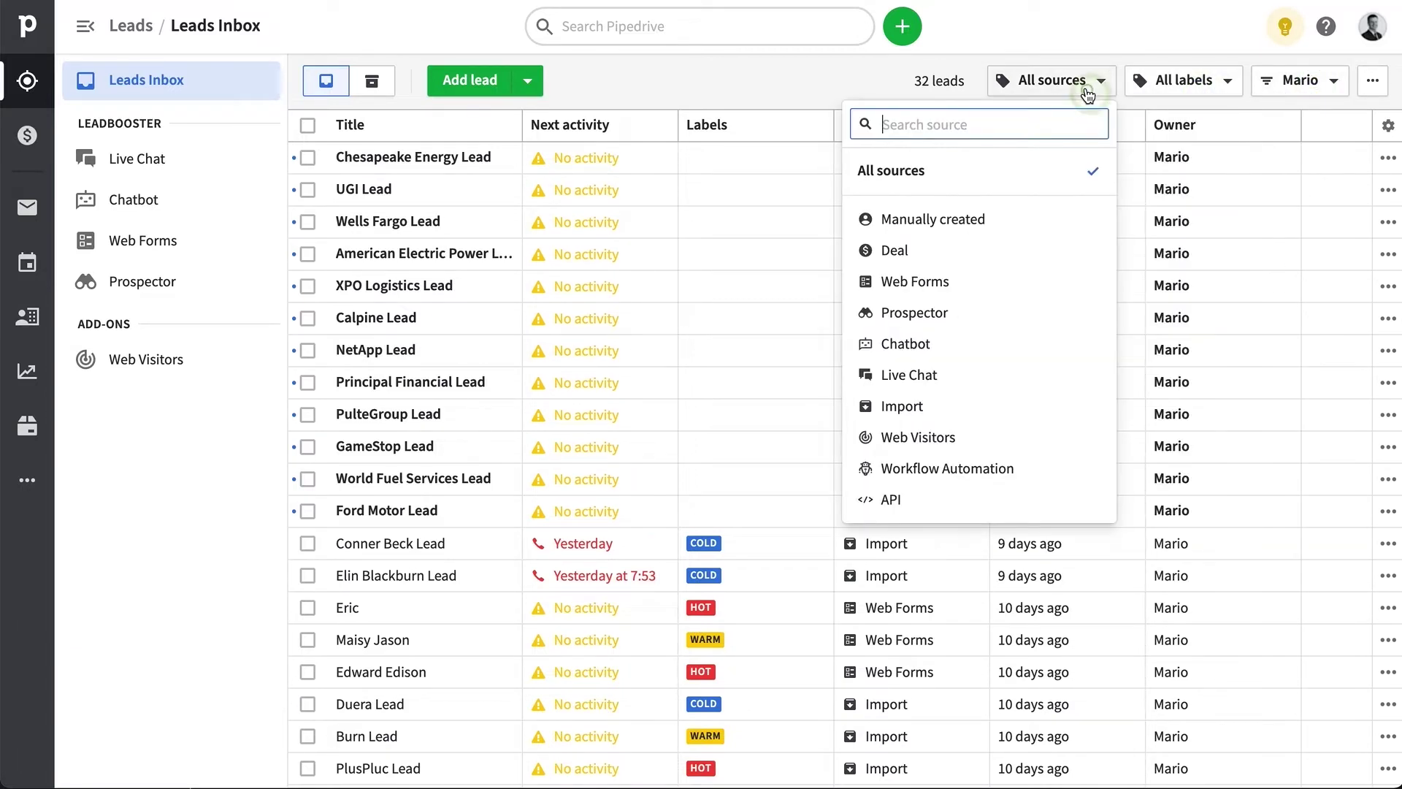
click(755, 79)
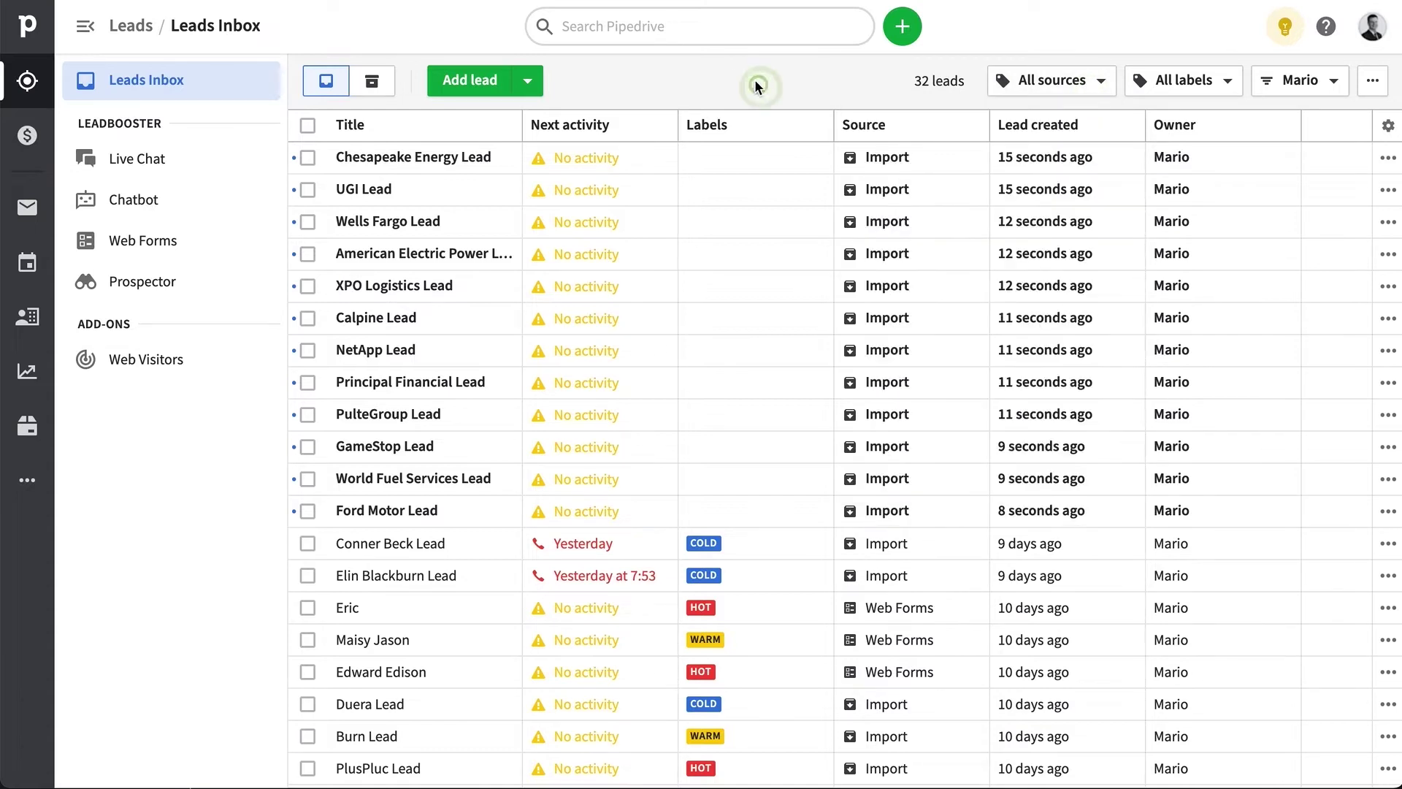
- Assign the HOT label to the Chesapeake Energy Lead and set its value to 500 US dollars
click(420, 162)
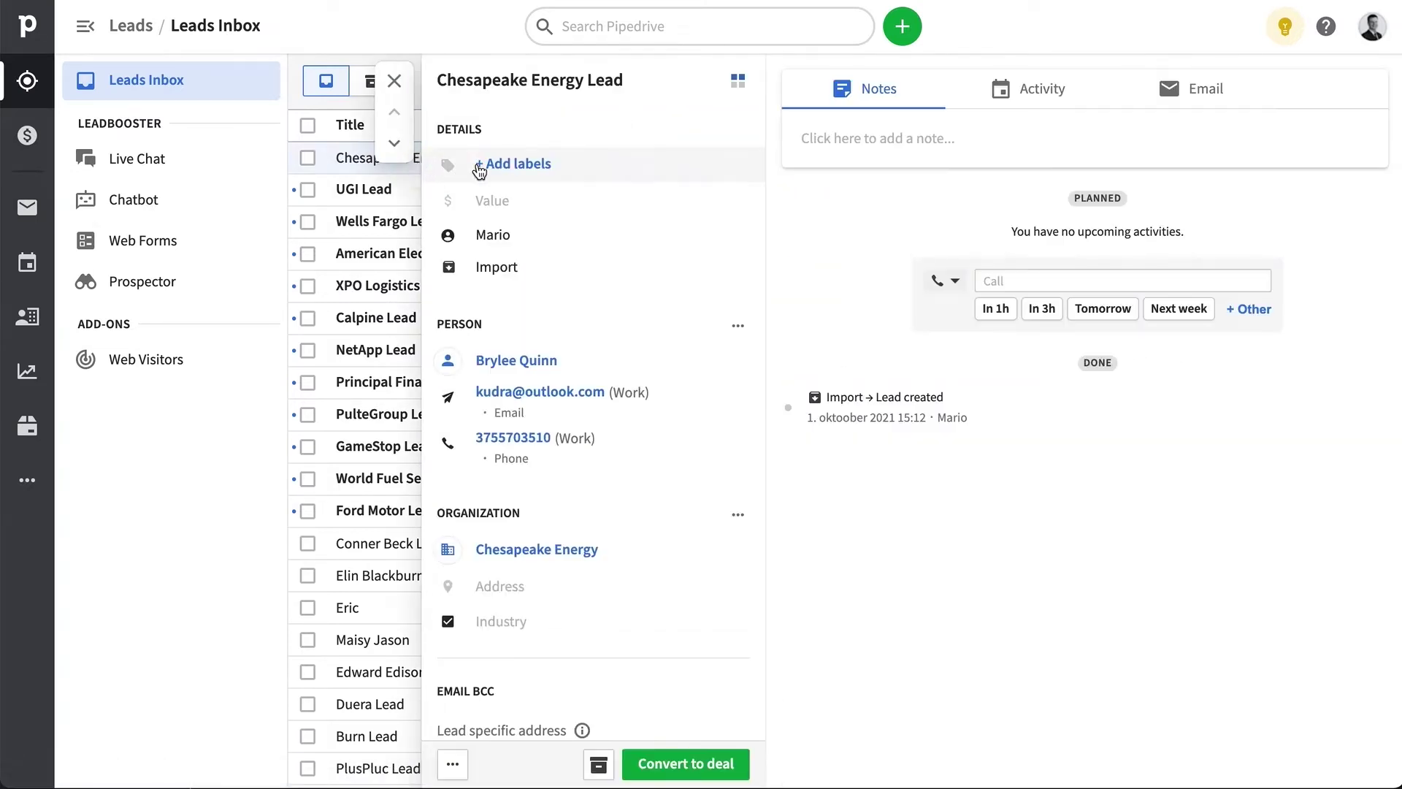
click(516, 165)
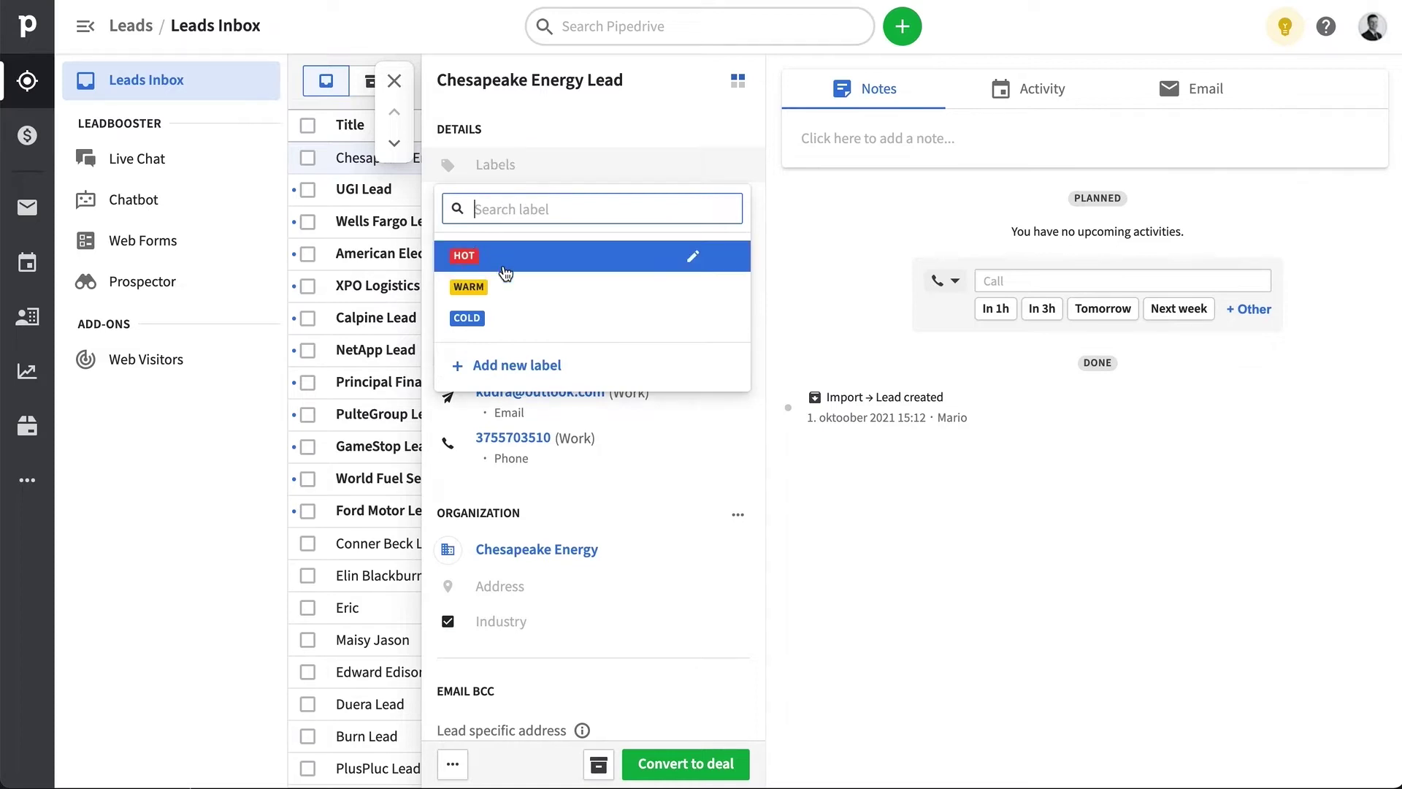
click(534, 262)
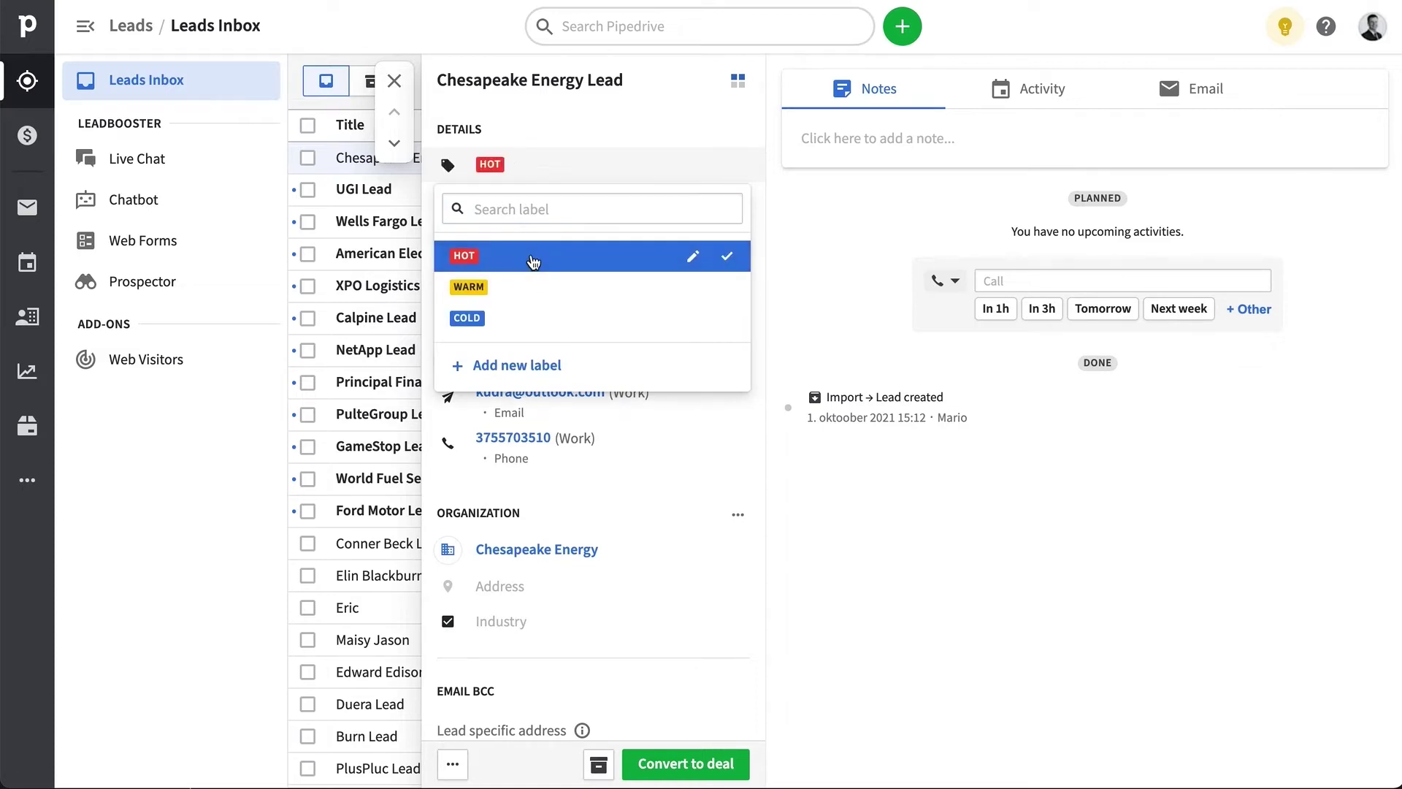
click(664, 111)
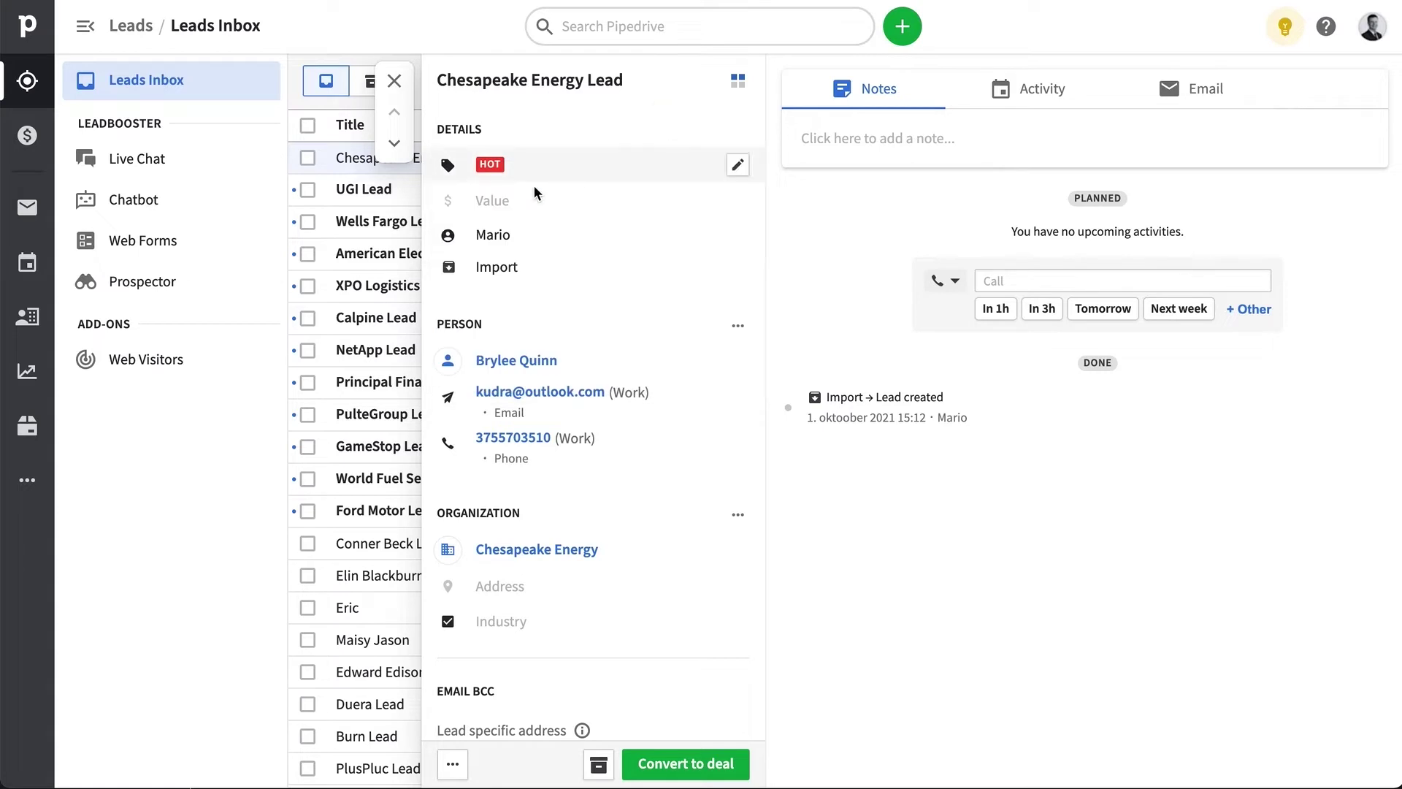
click(488, 206)
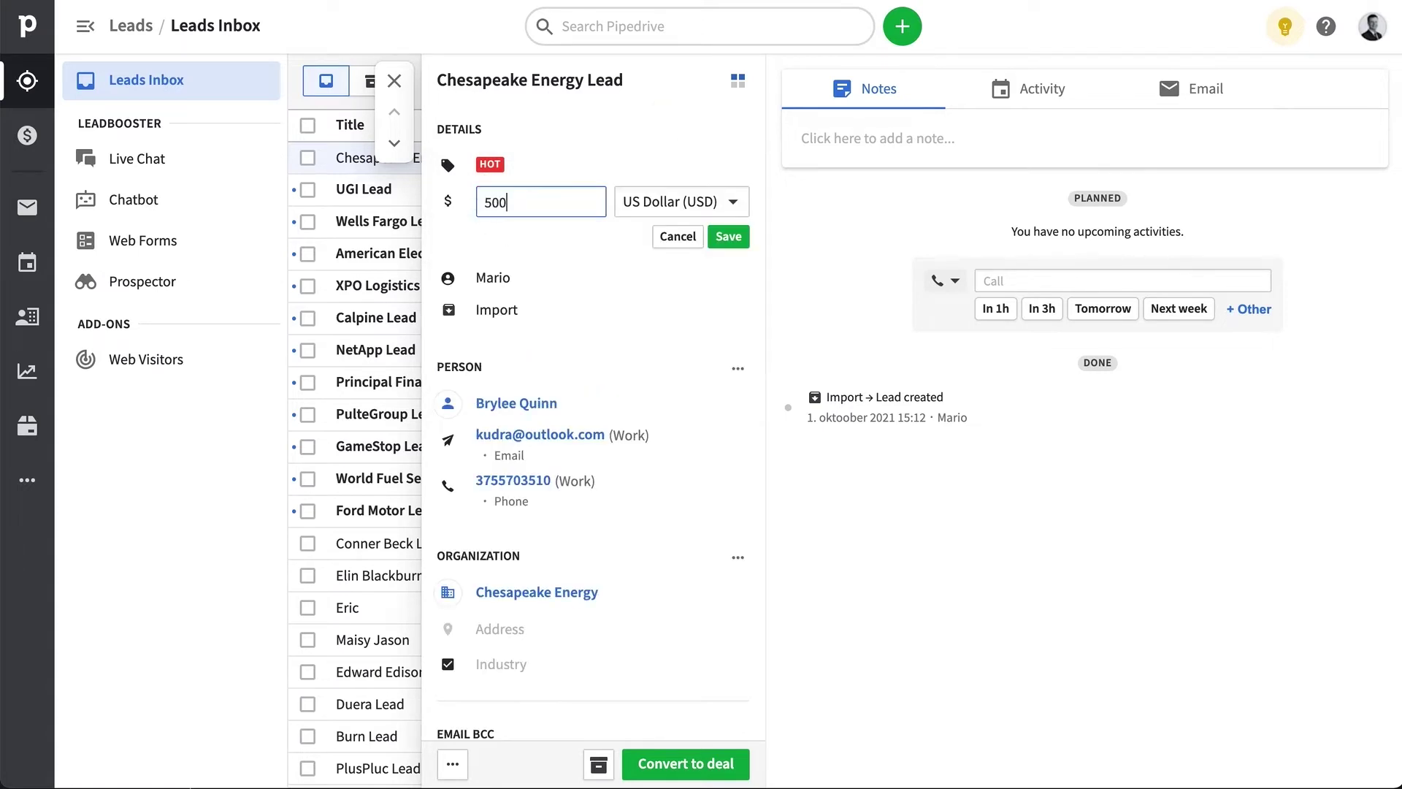
click(730, 237)
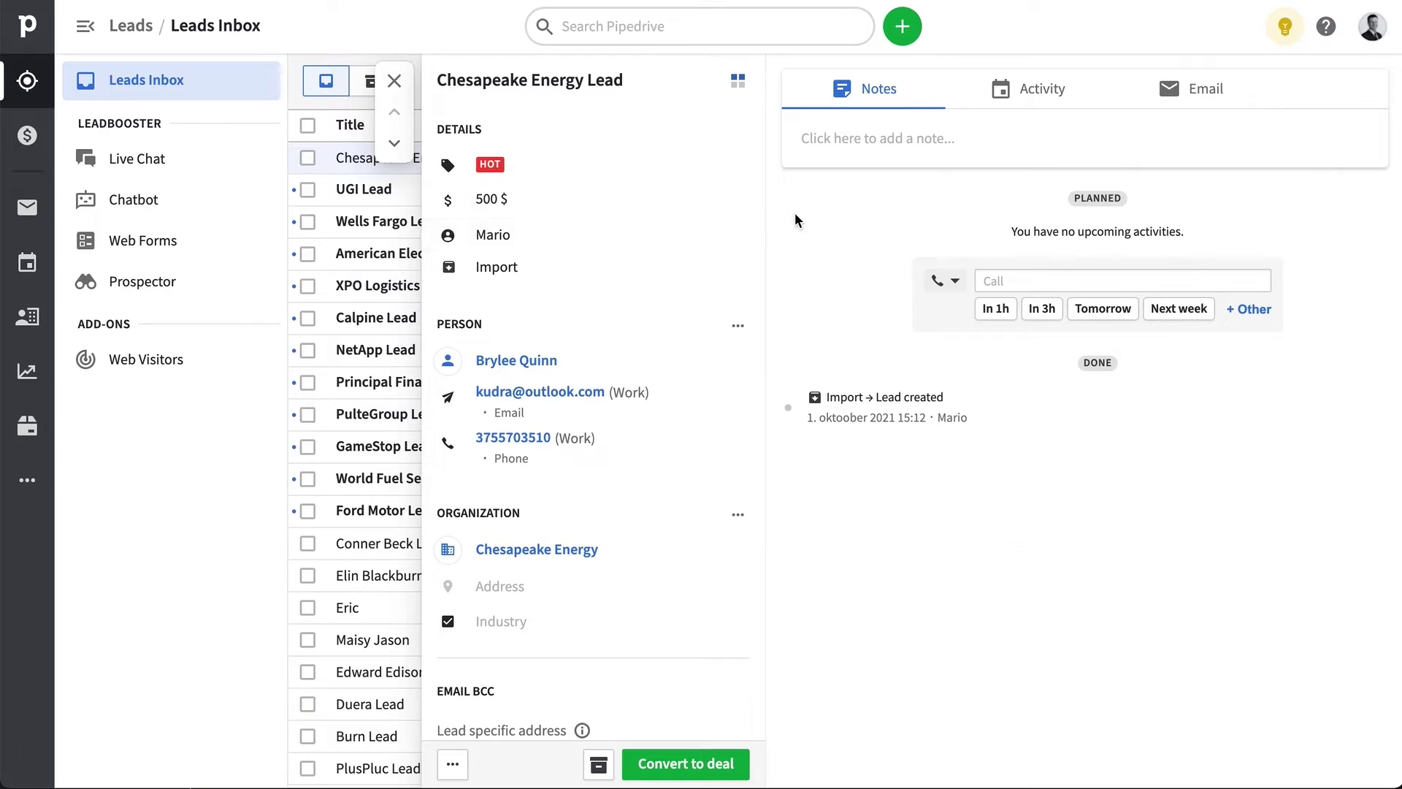
- Look at the activity scheduling form and the email composer with its templates for the Chesapeake Energy Lead
click(1008, 95)
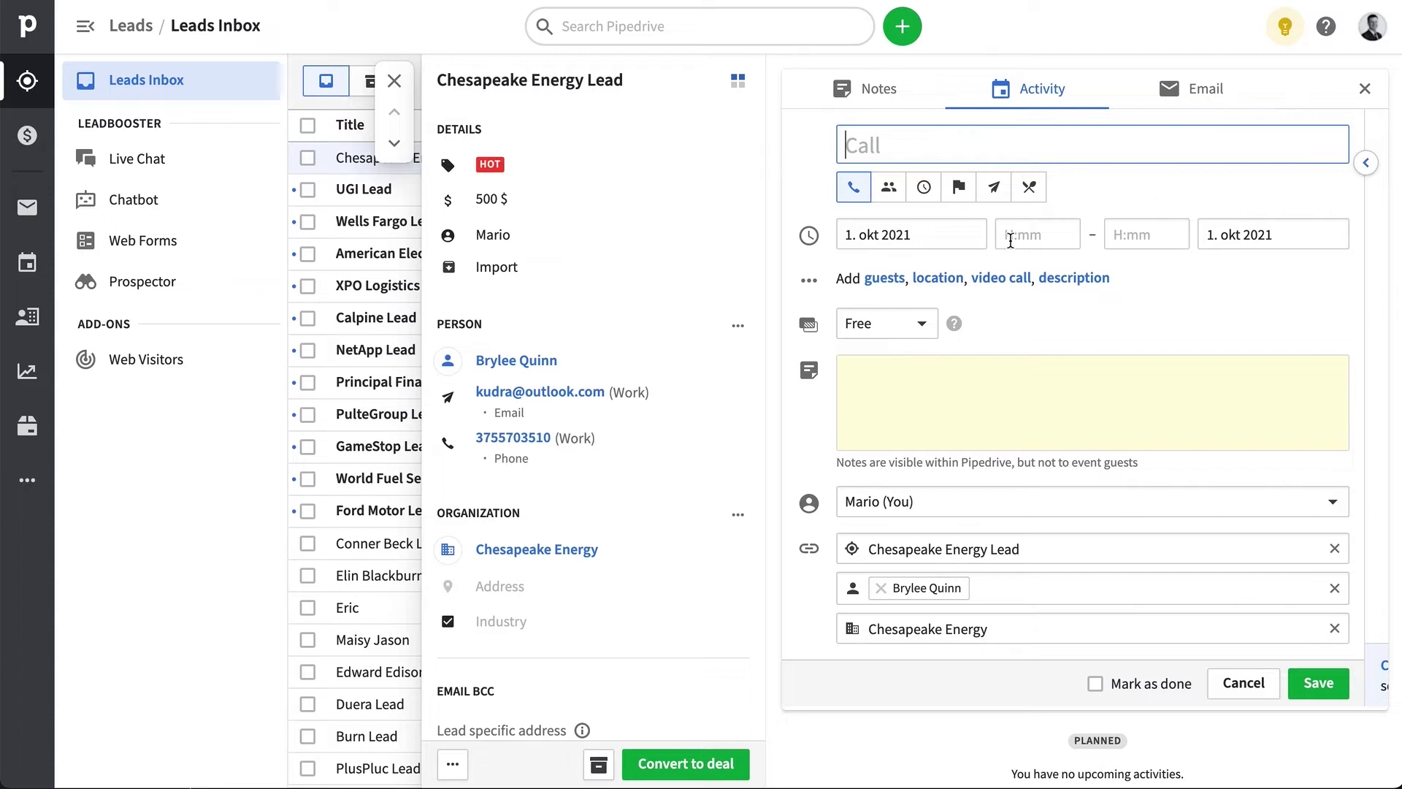
click(1174, 110)
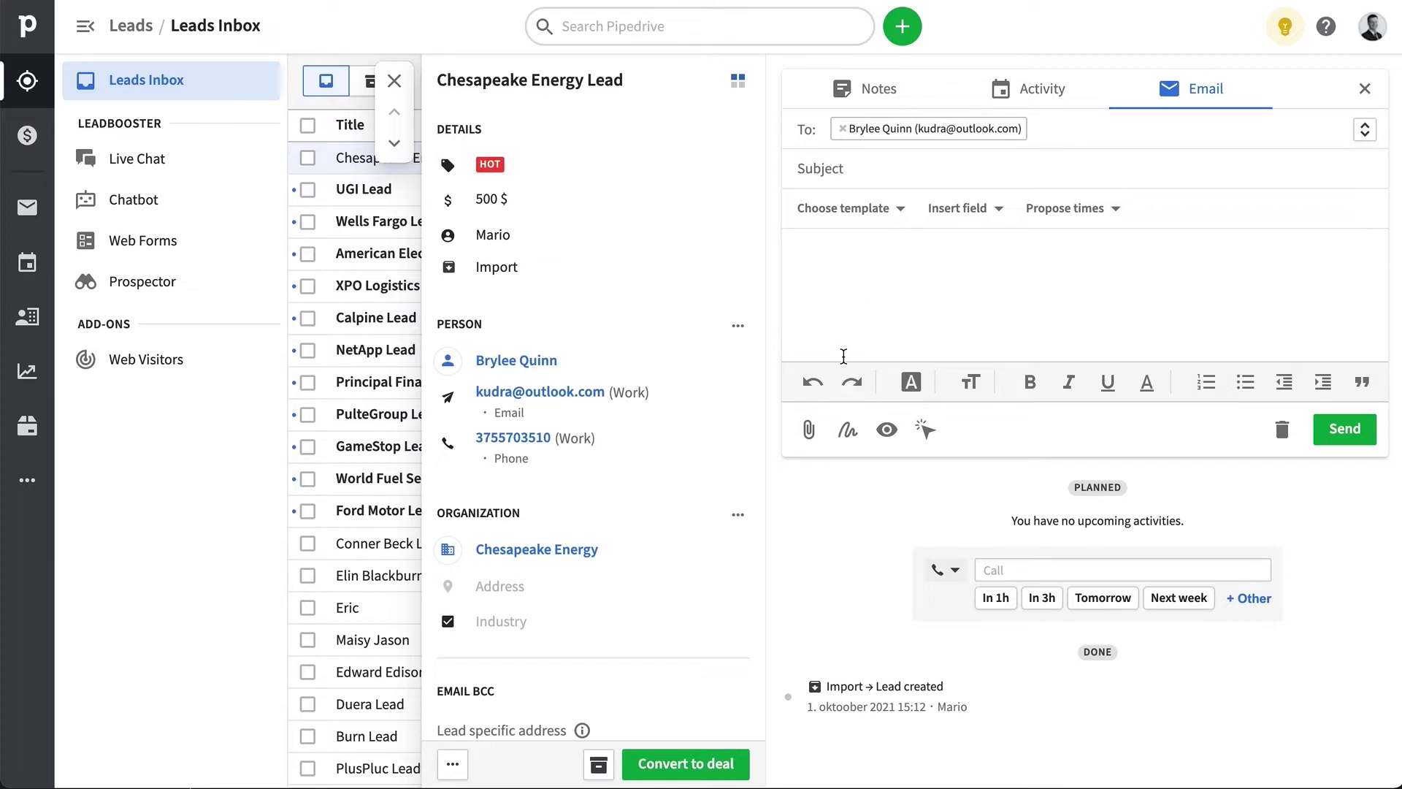
click(900, 208)
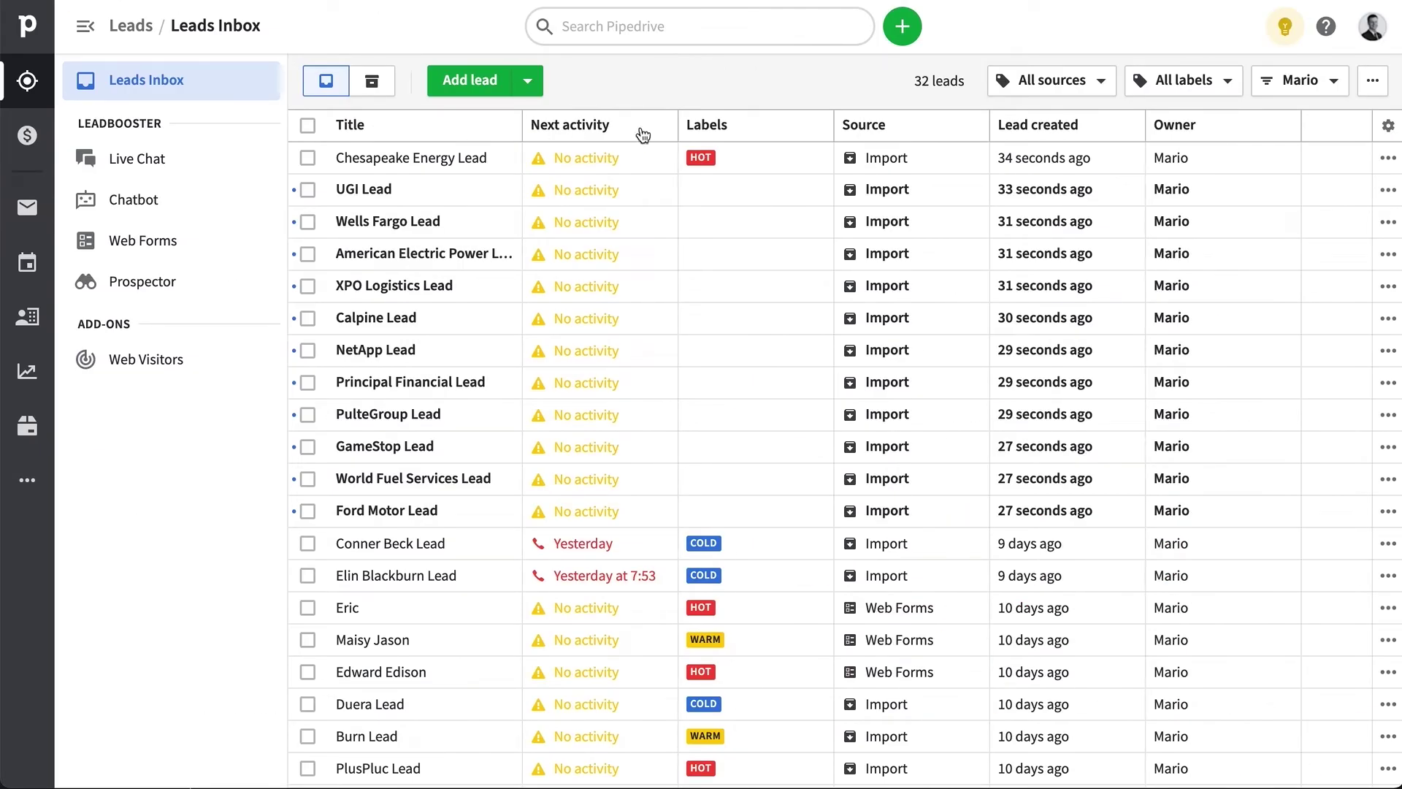
- Add the person Name column to the leads list and place it directly after the Title column
click(1388, 127)
scroll(1159, 606, down, 1)
scroll(1160, 606, down, 1)
click(1243, 388)
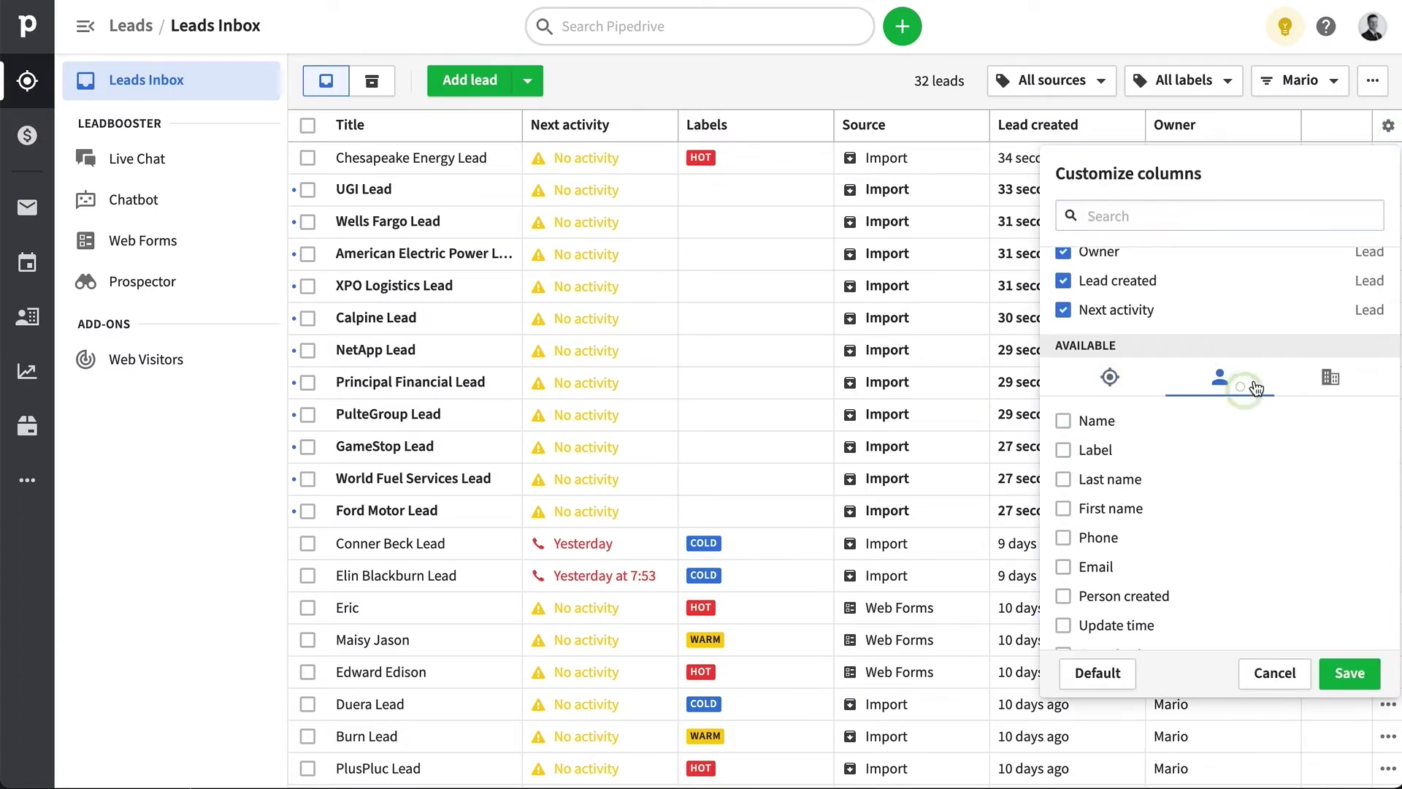
click(1340, 384)
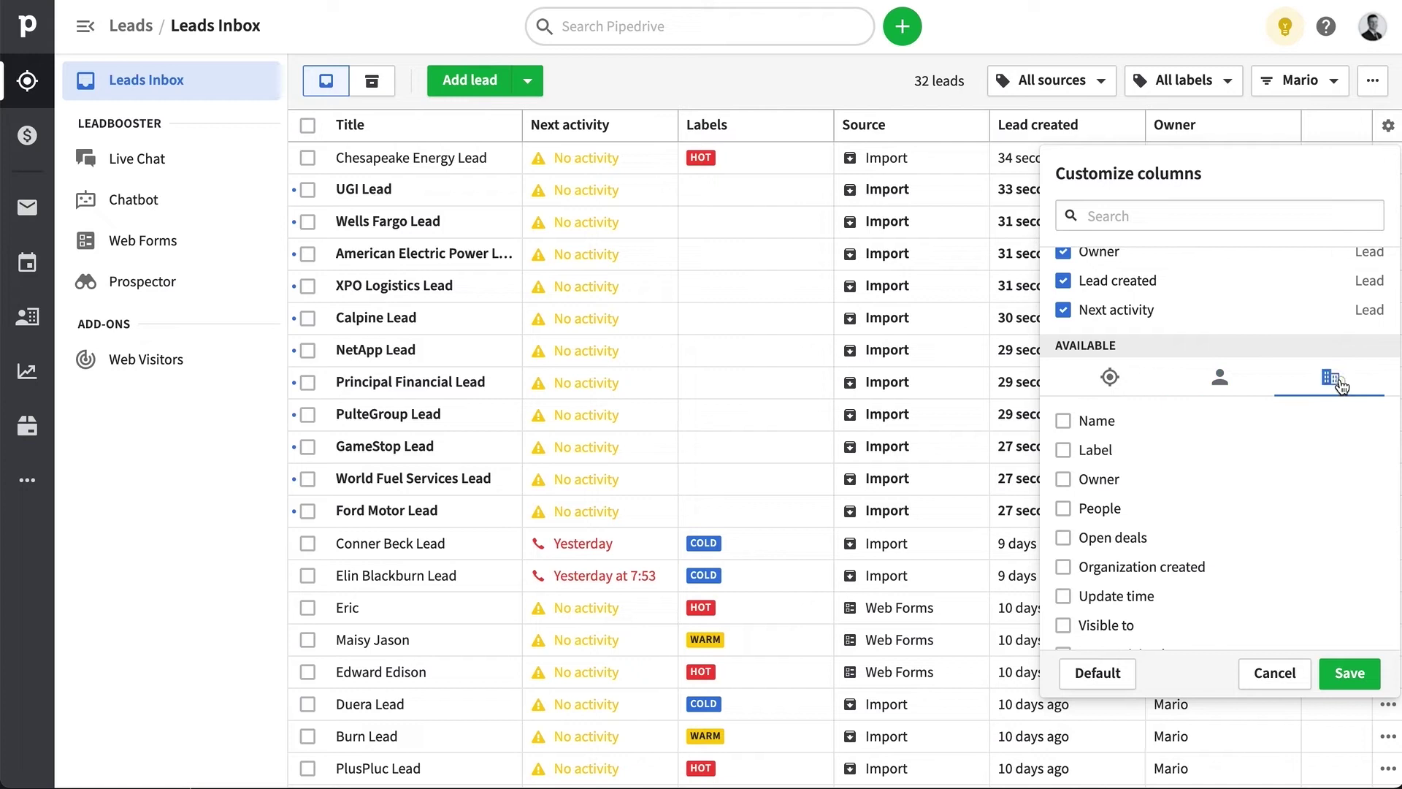
click(1219, 377)
click(1102, 420)
click(1350, 672)
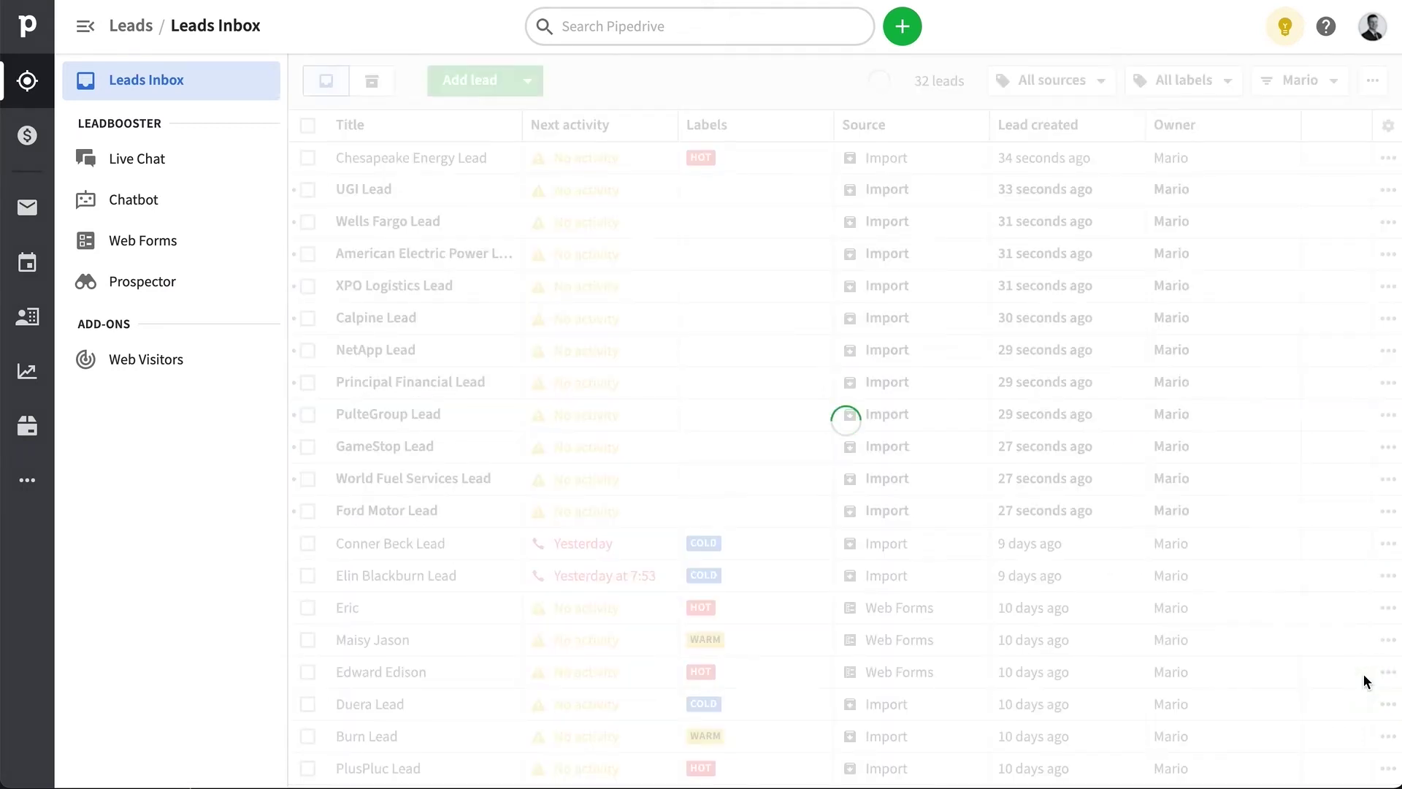
drag(1348, 137, 562, 150)
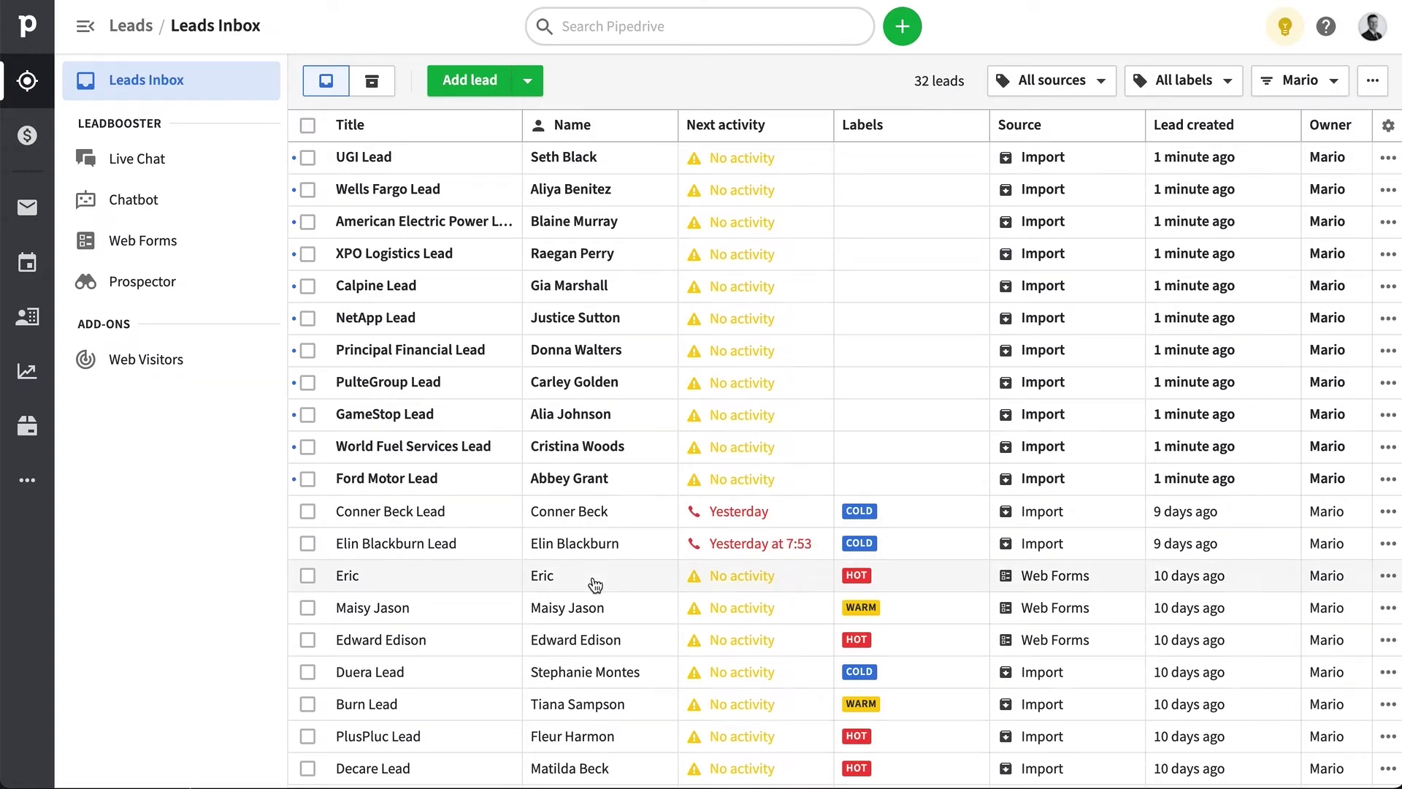
- Schedule a call in 3 hours for the UGI Lead and mark that call as done
click(446, 152)
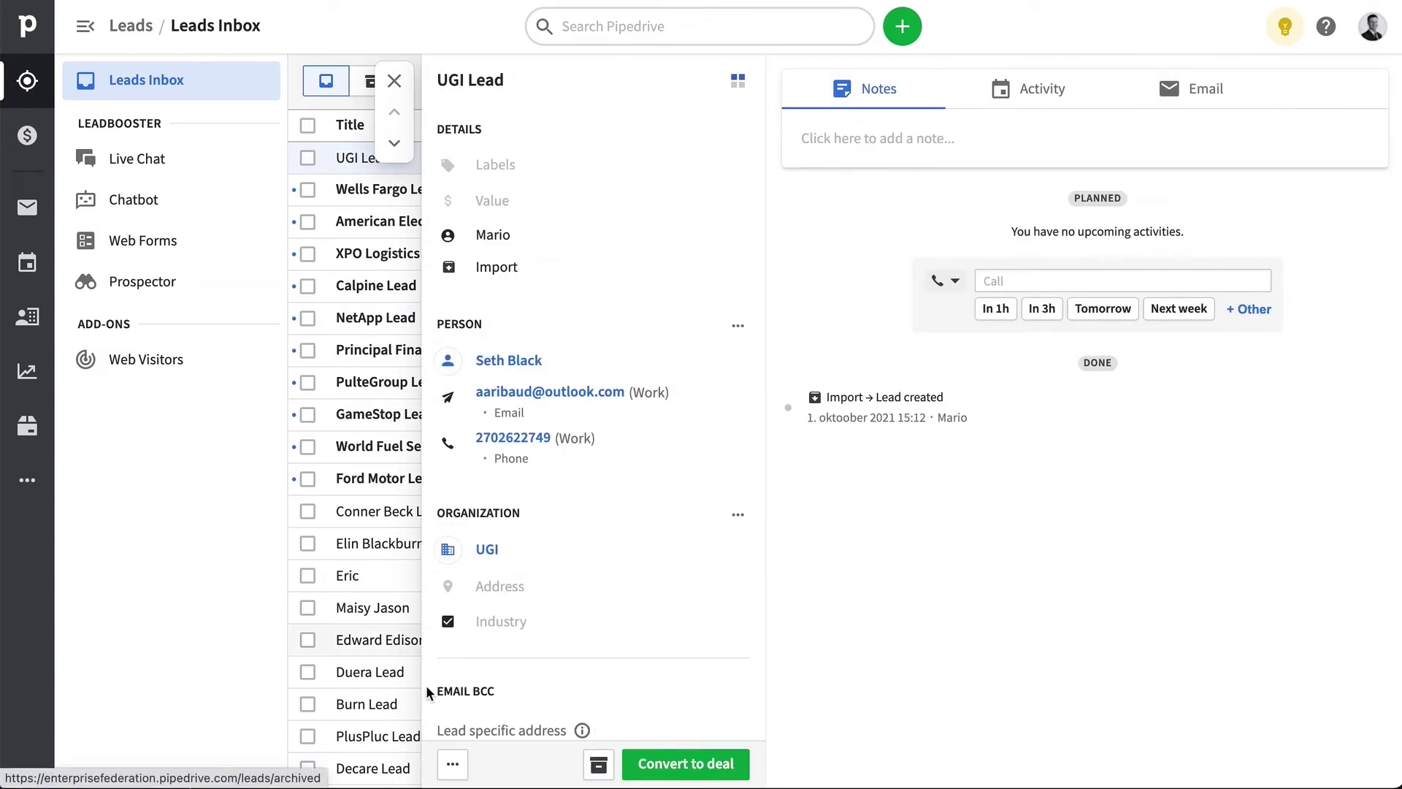
click(453, 764)
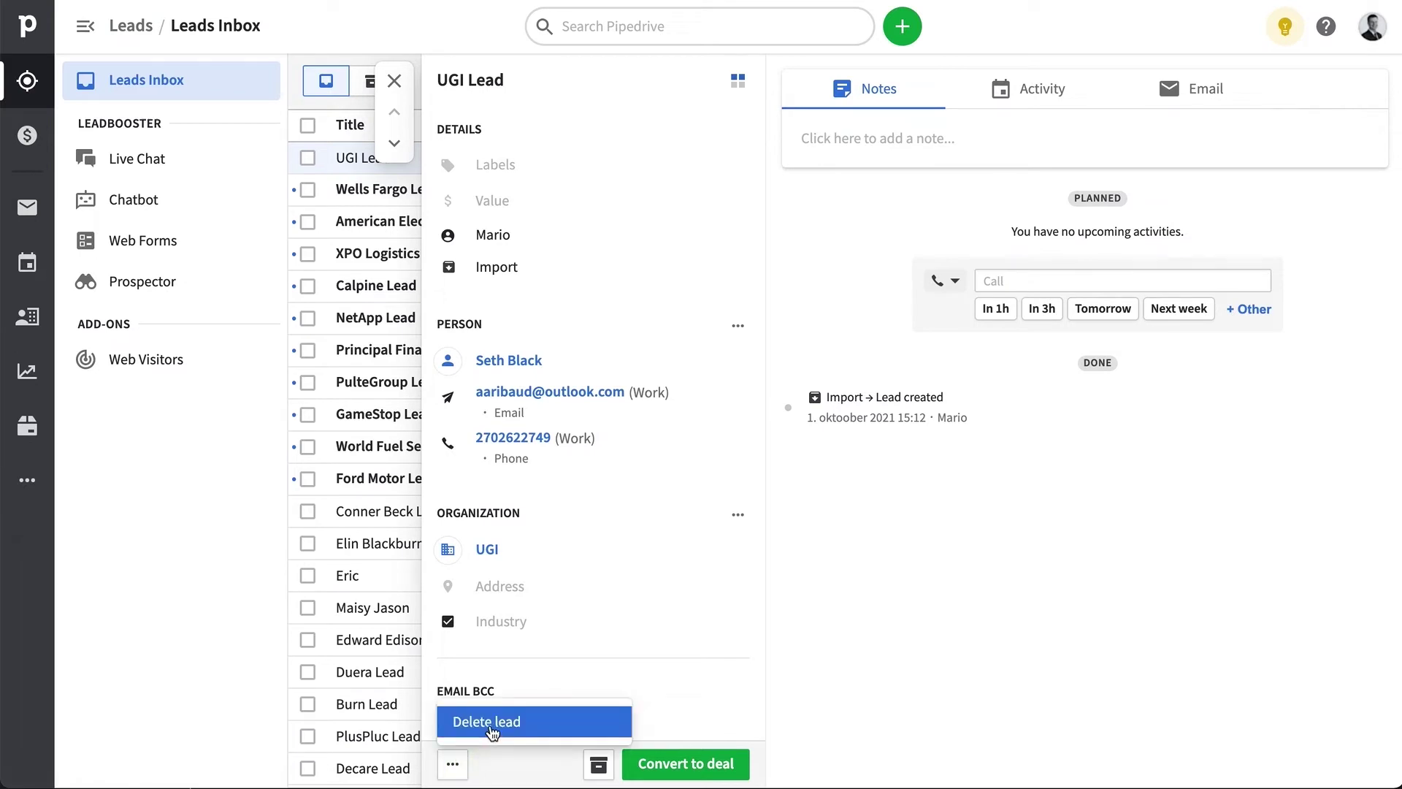
click(960, 526)
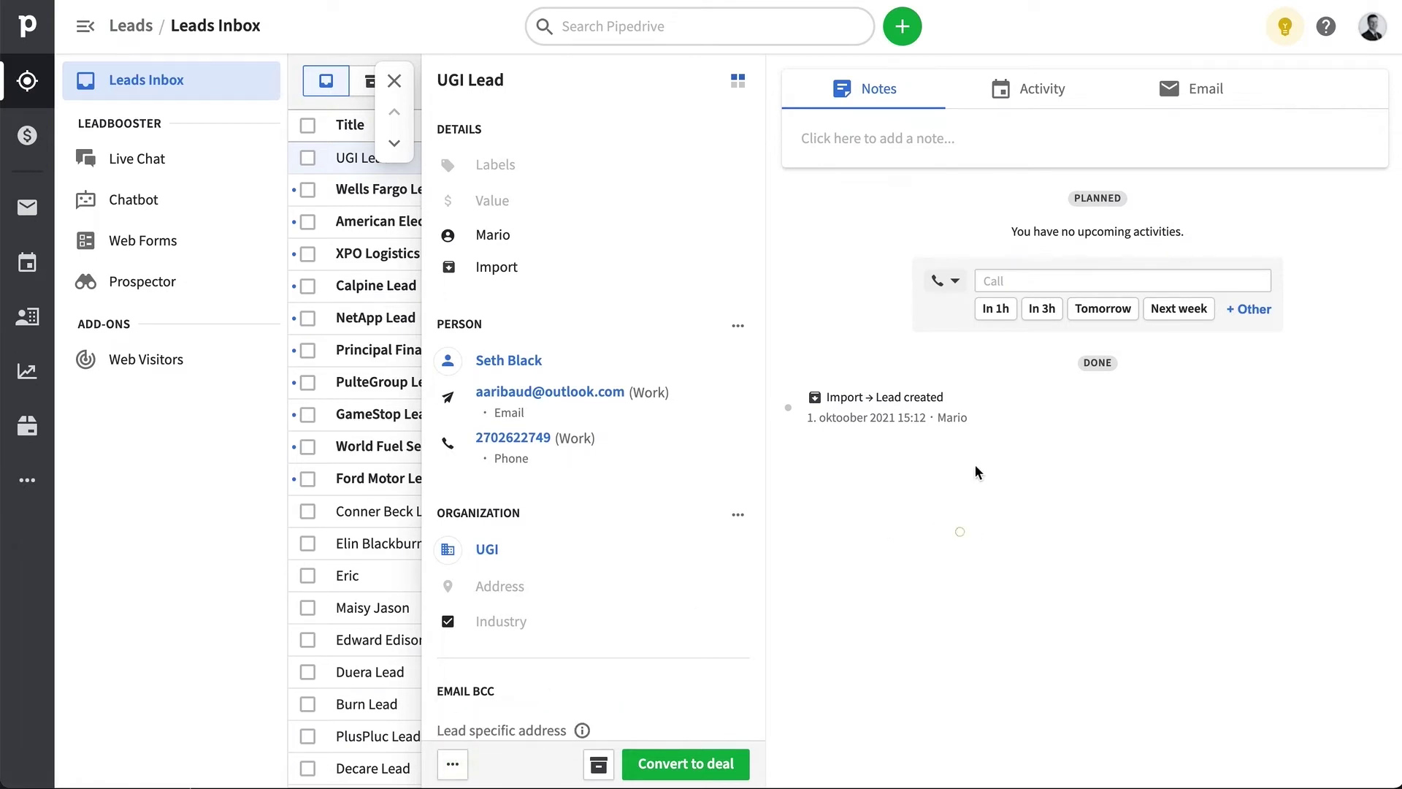
click(1042, 309)
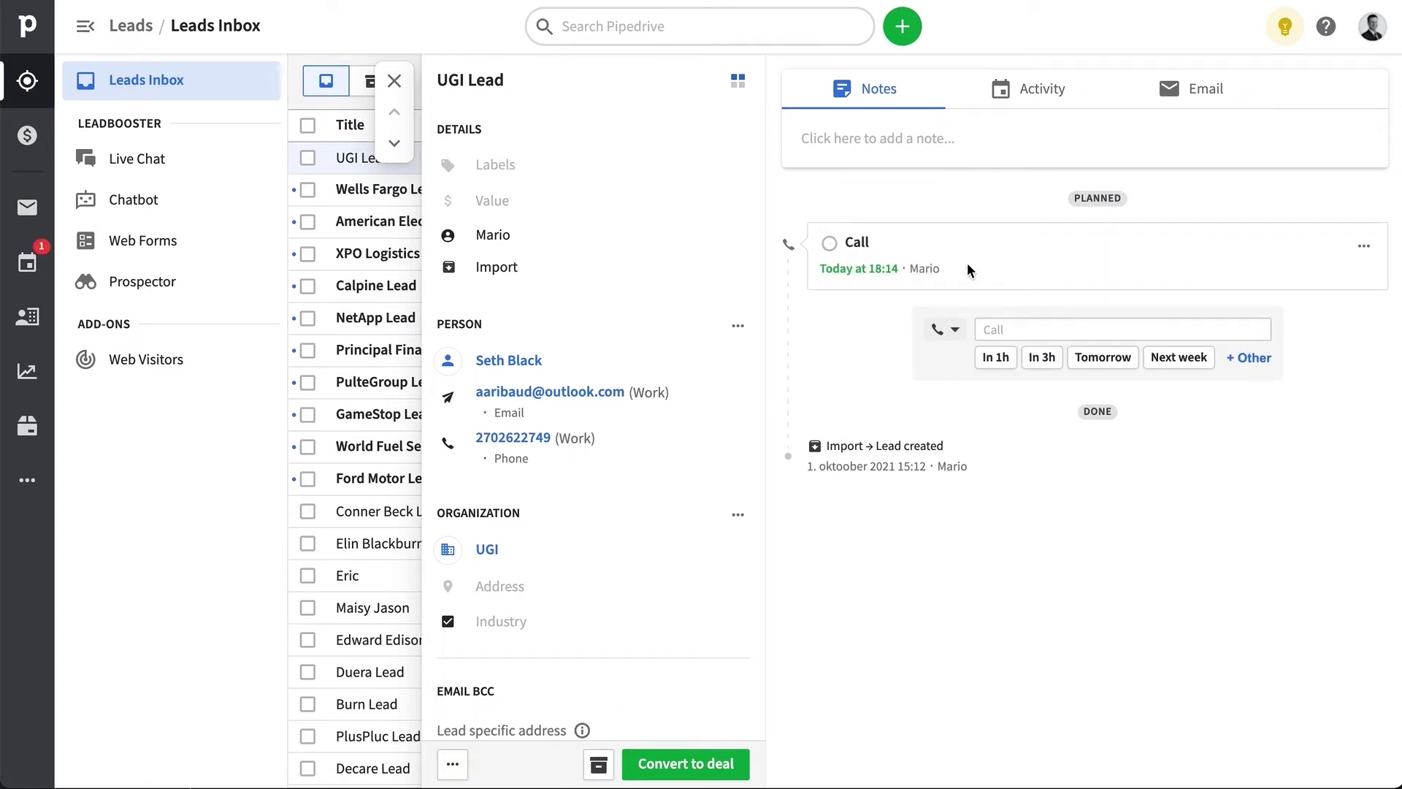
click(830, 245)
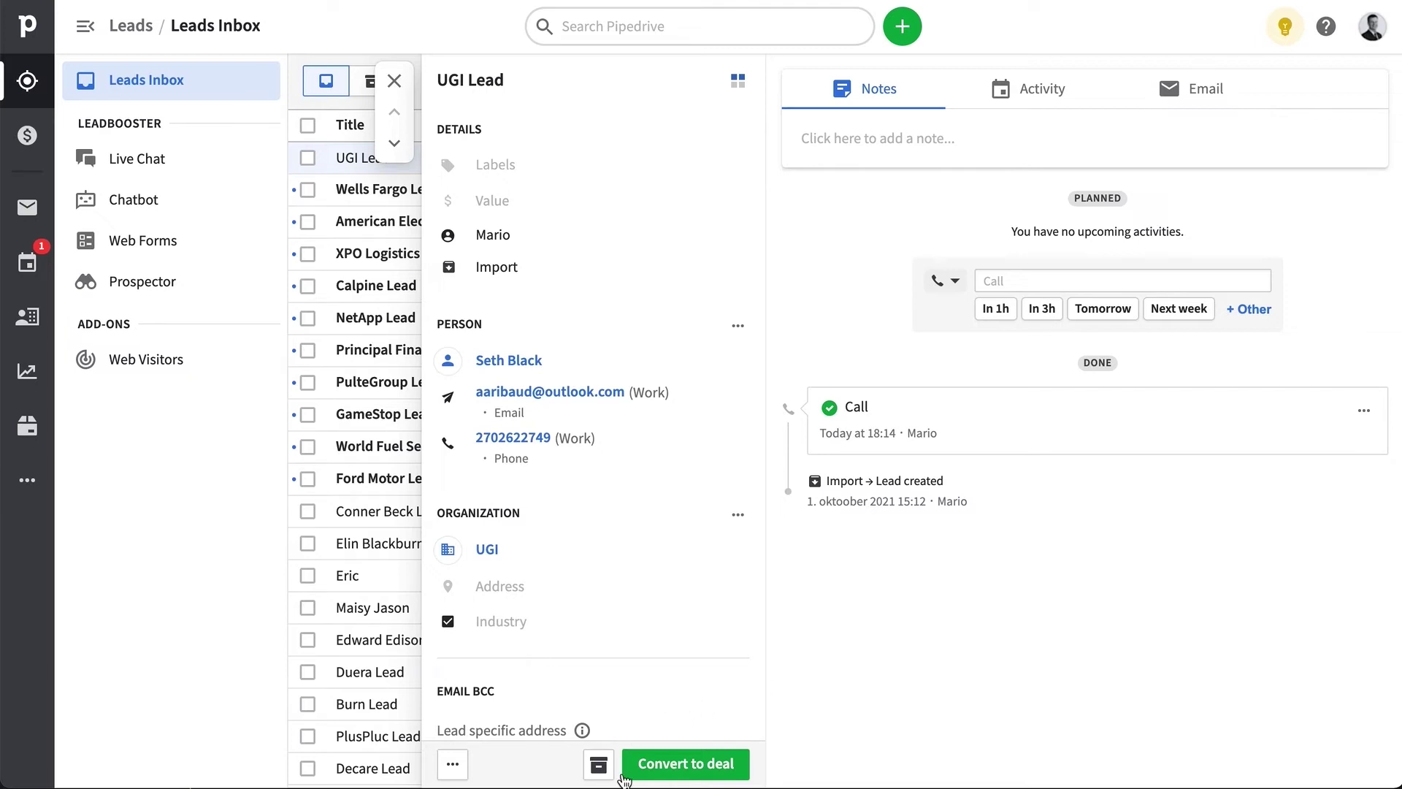
- Convert the UGI Lead to a deal in the pipeline named Pipeline, keeping the first stage, and save it
click(663, 770)
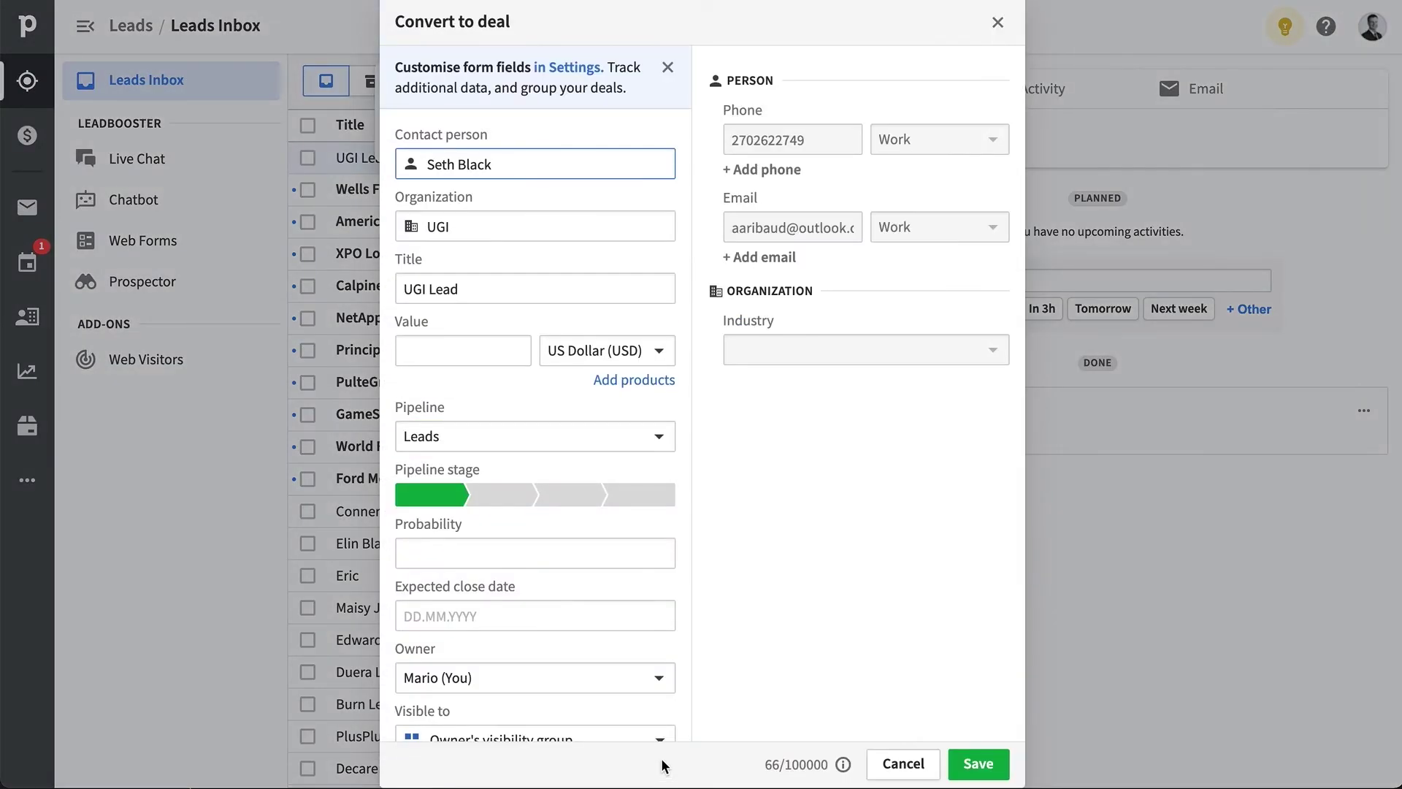
click(654, 438)
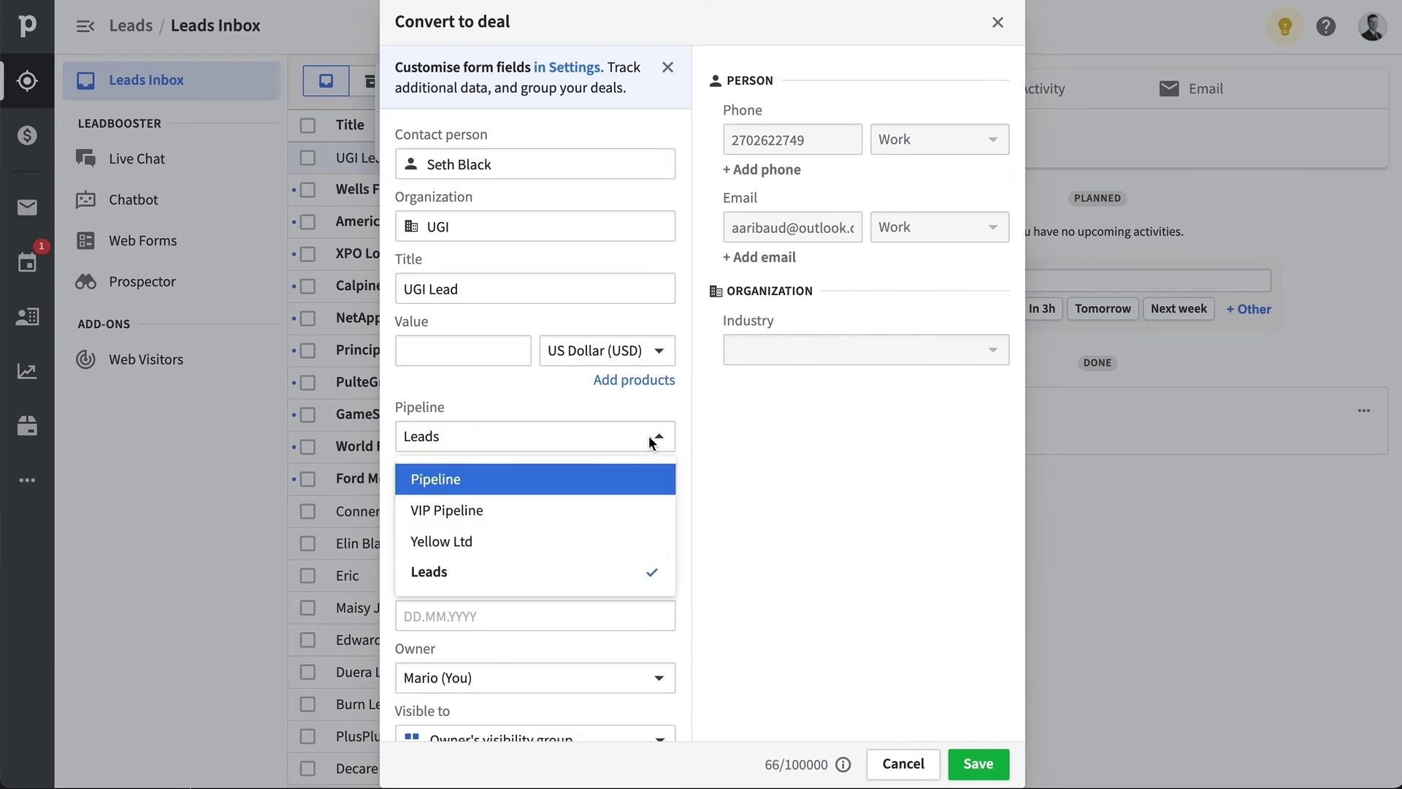
click(621, 488)
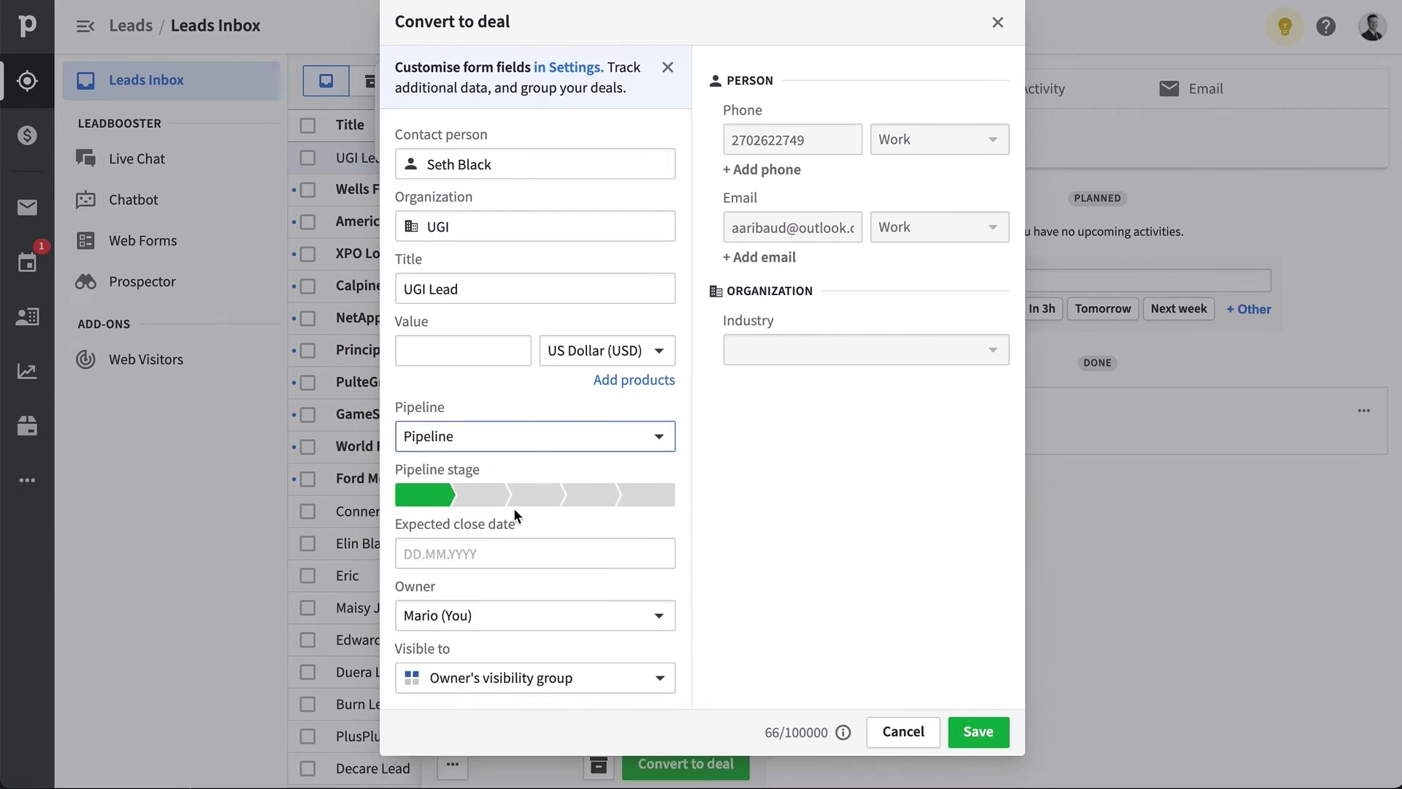
click(979, 731)
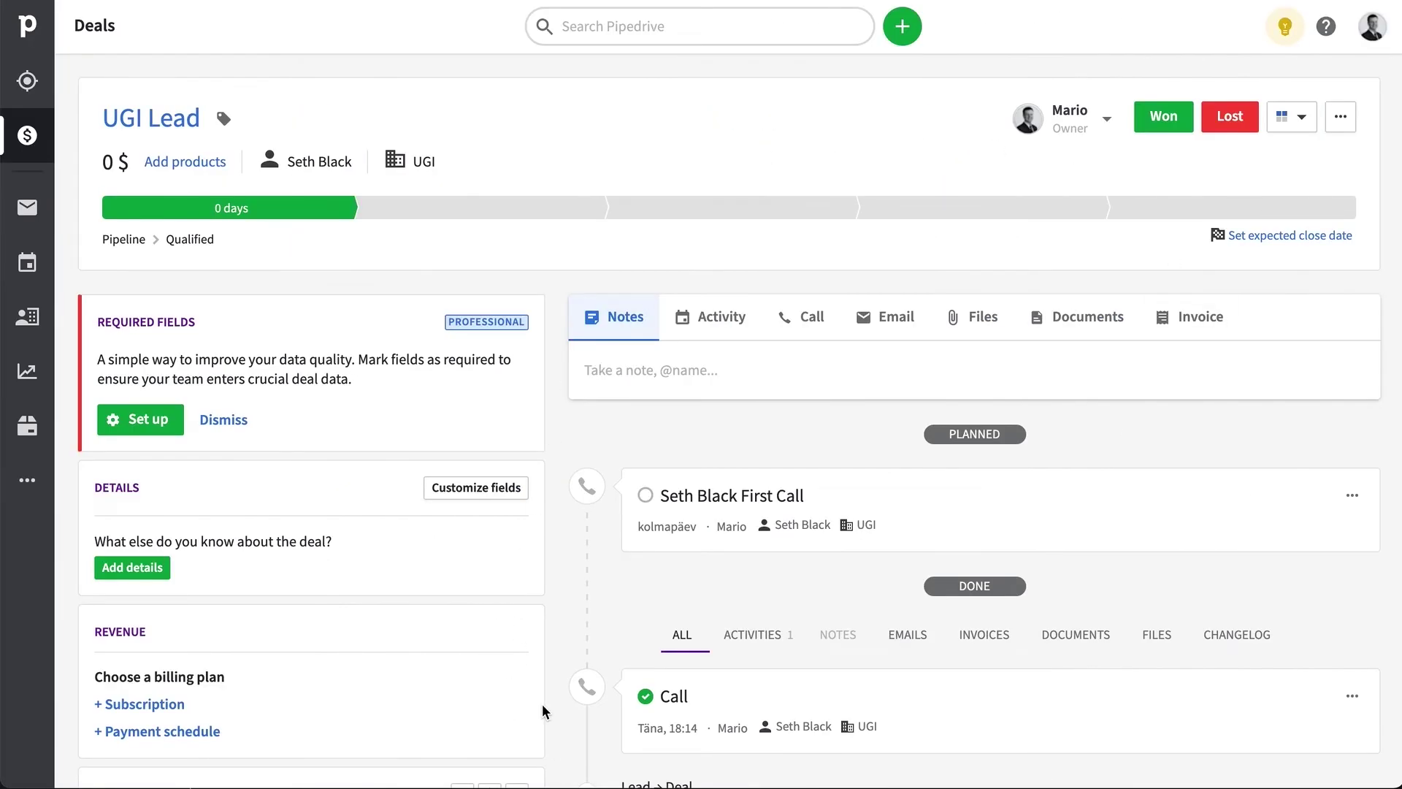
- Look through the converted UGI Lead deal's activity history and view the deal on the pipeline board
scroll(542, 703, down, 3)
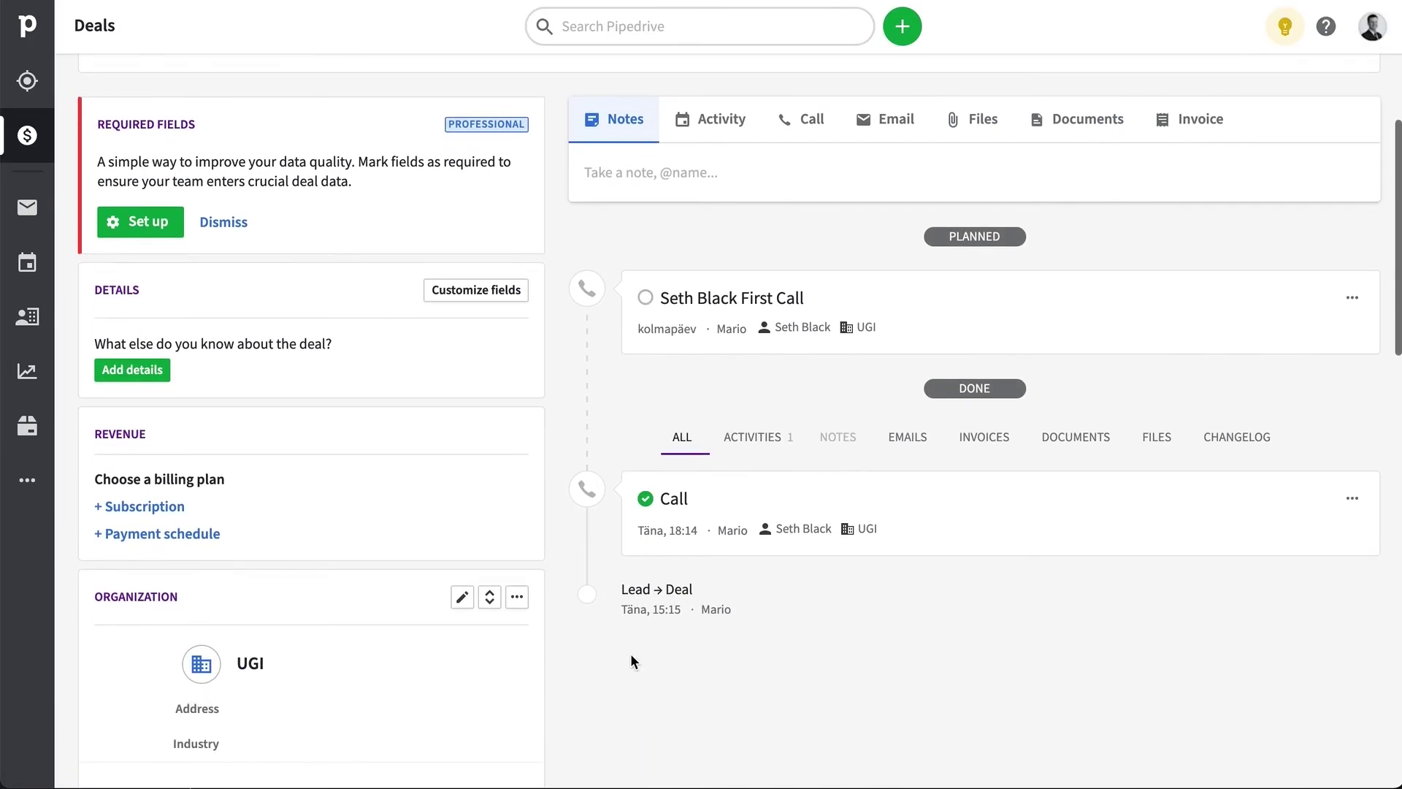
scroll(882, 619, down, 1)
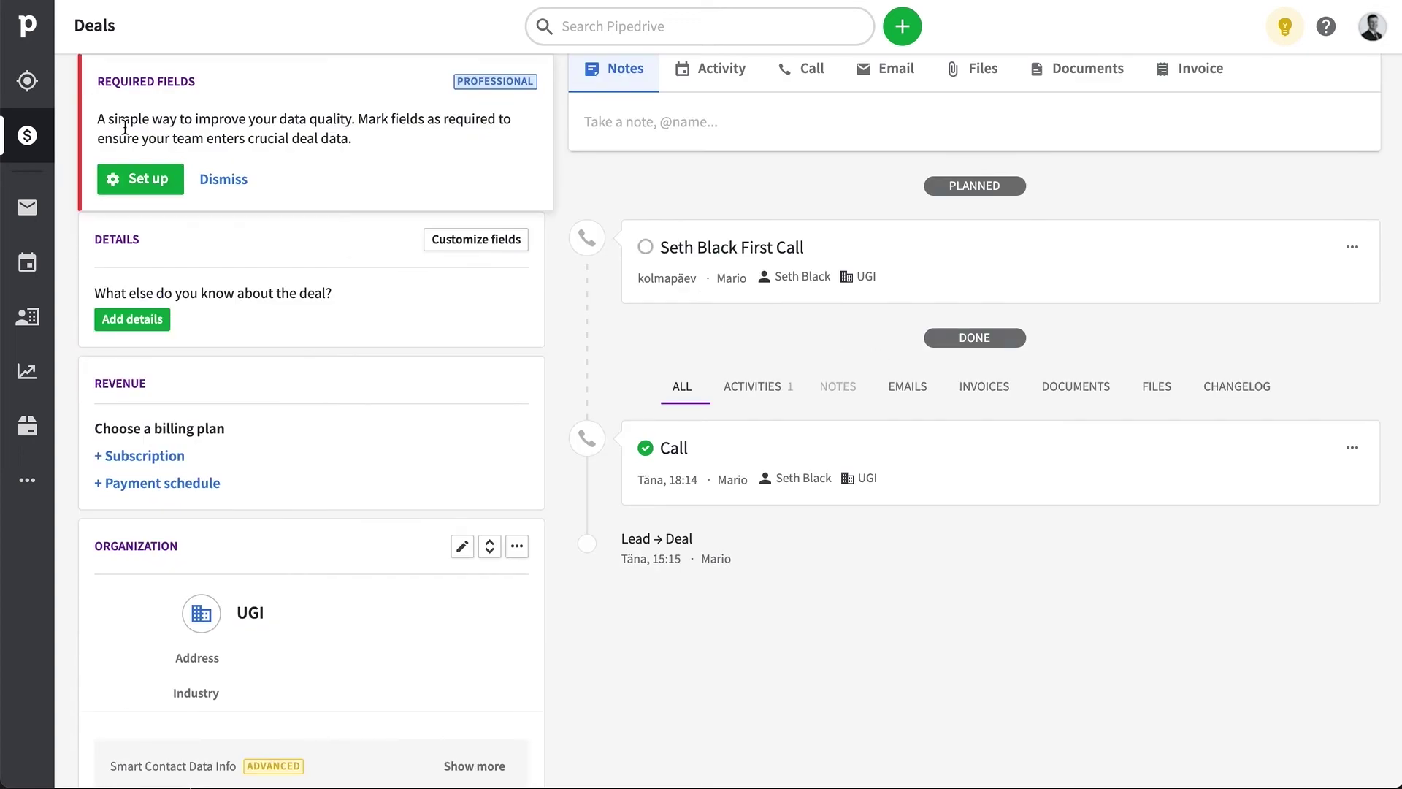
click(29, 136)
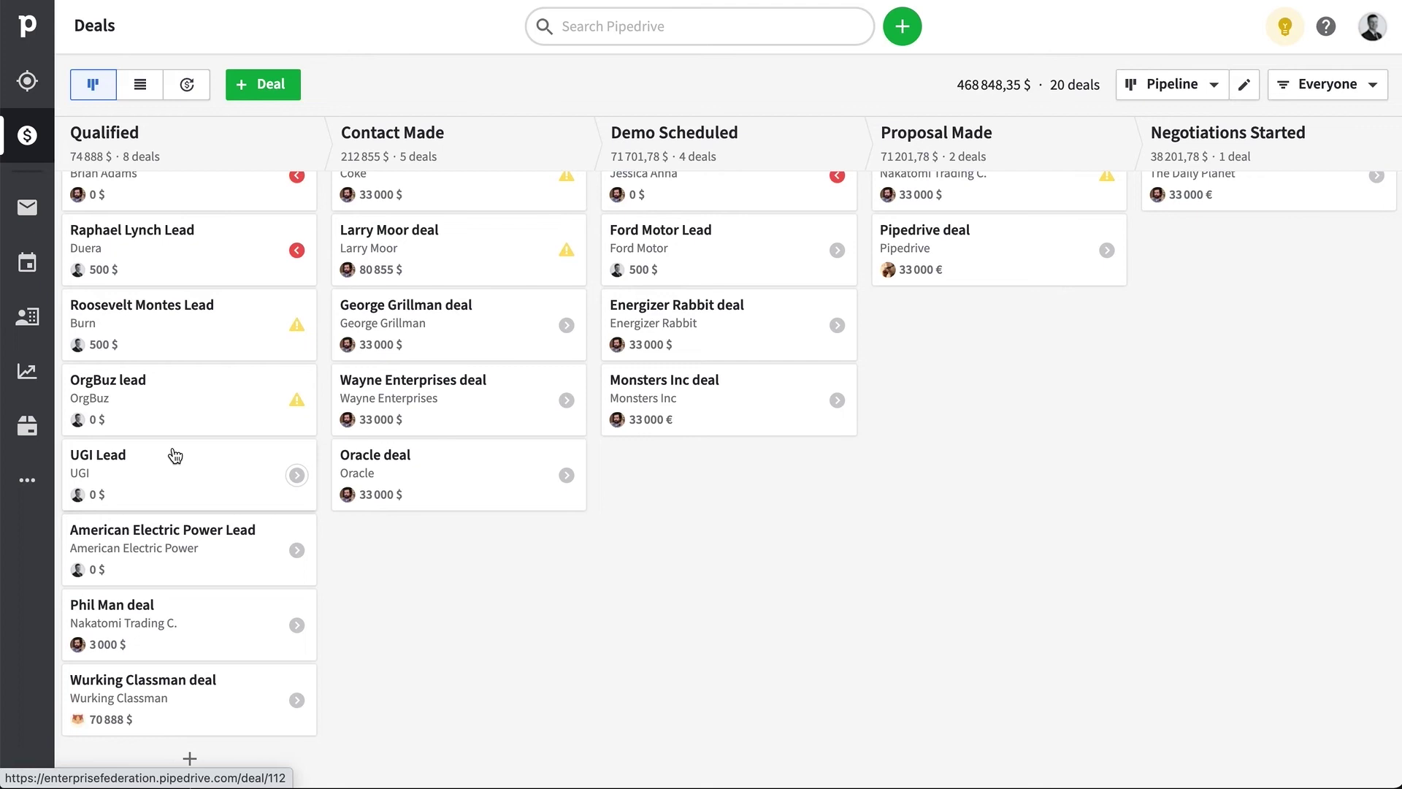
- Return to the Leads Inbox and open the LeadBooster Chatbot page
click(36, 87)
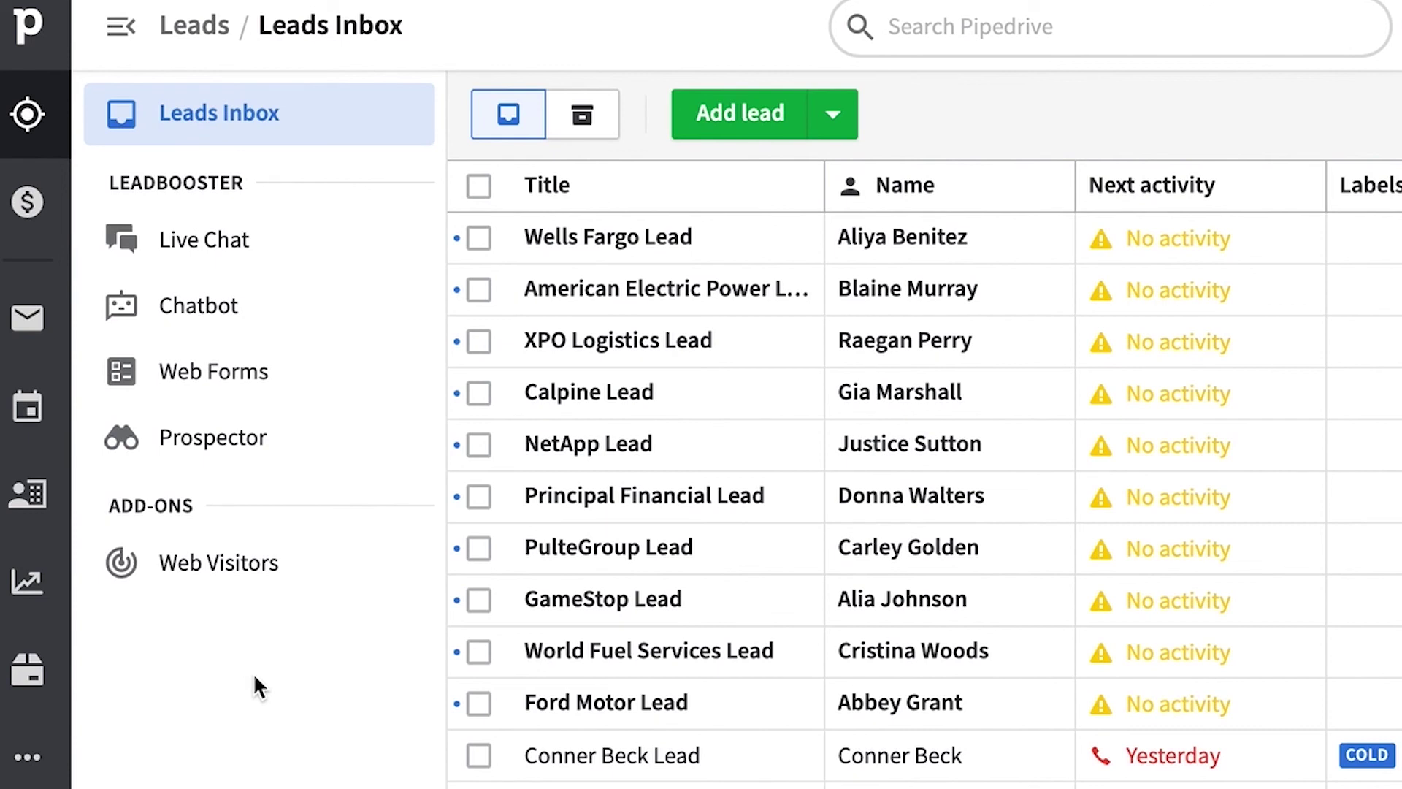
click(212, 308)
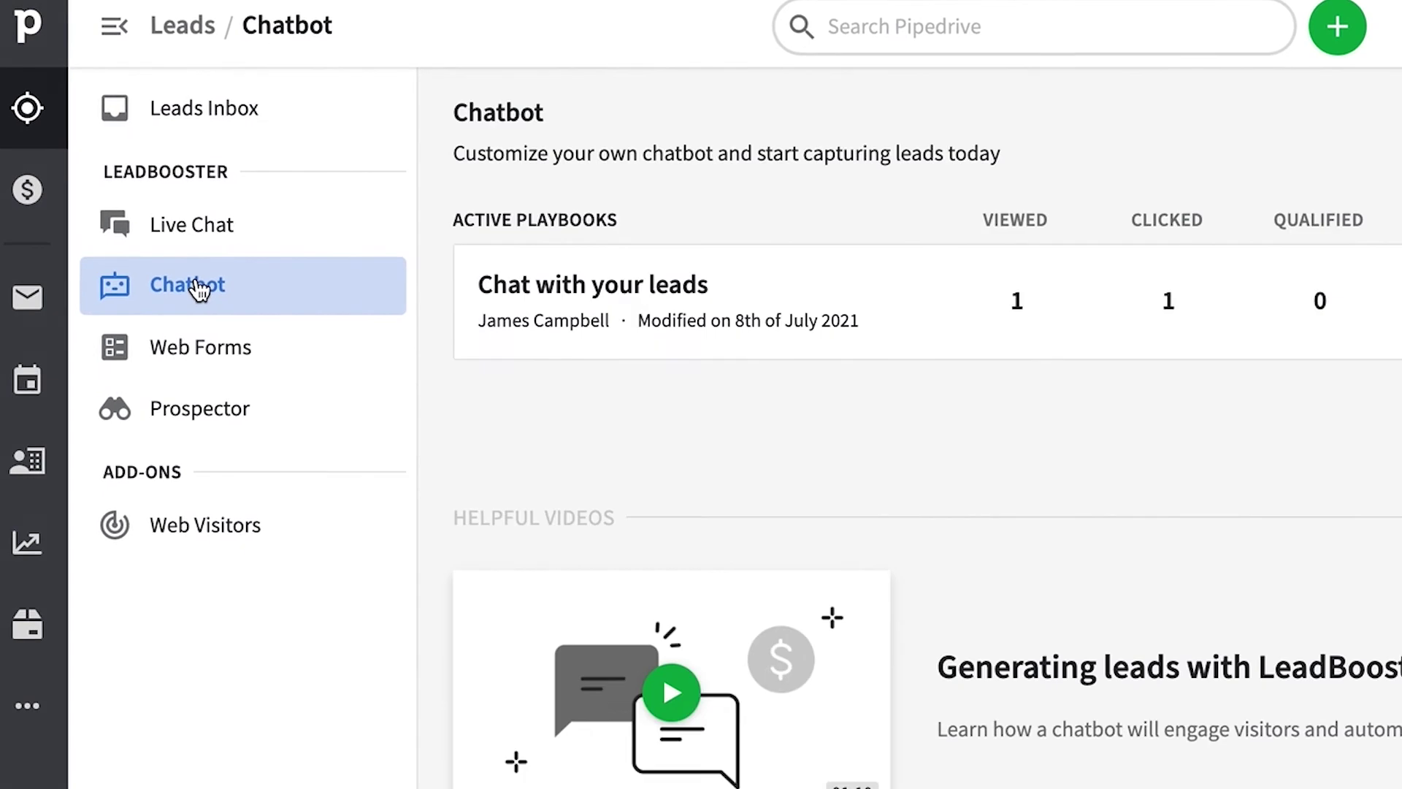